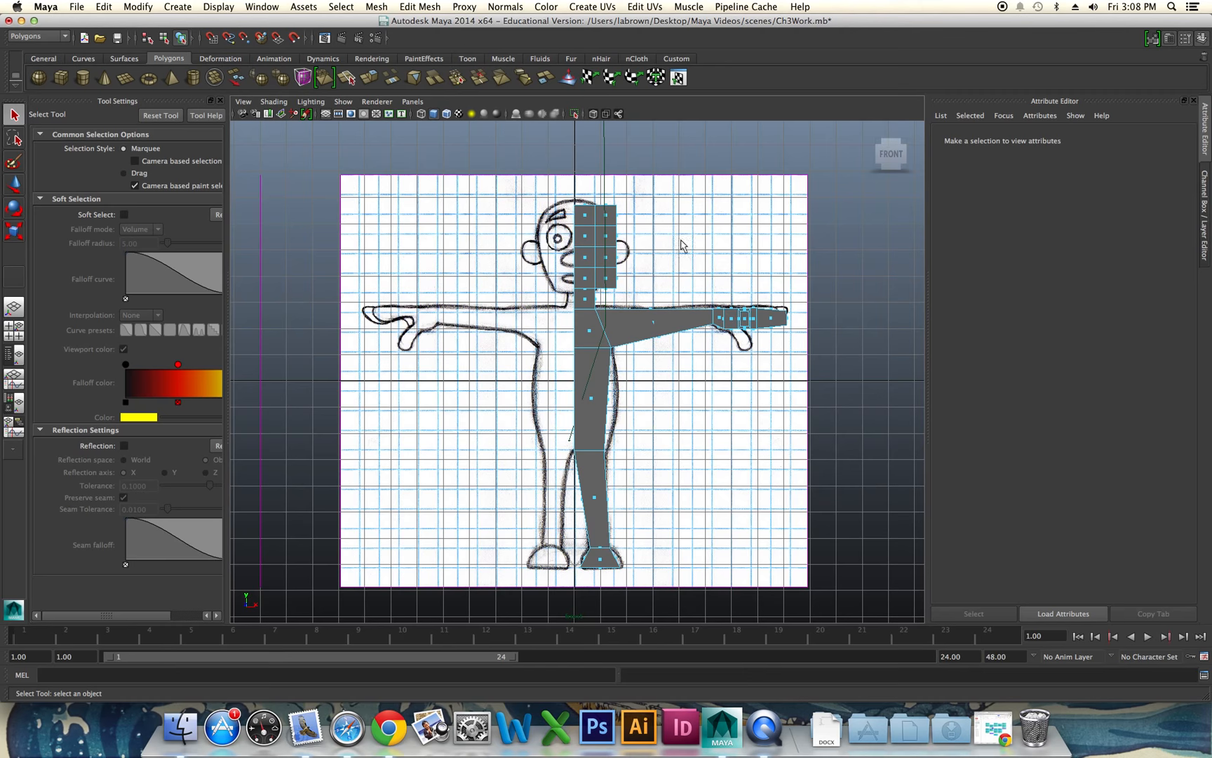
Examine the torso and arm of the half-body mesh in the perspective view and return to the front view.
key("space")
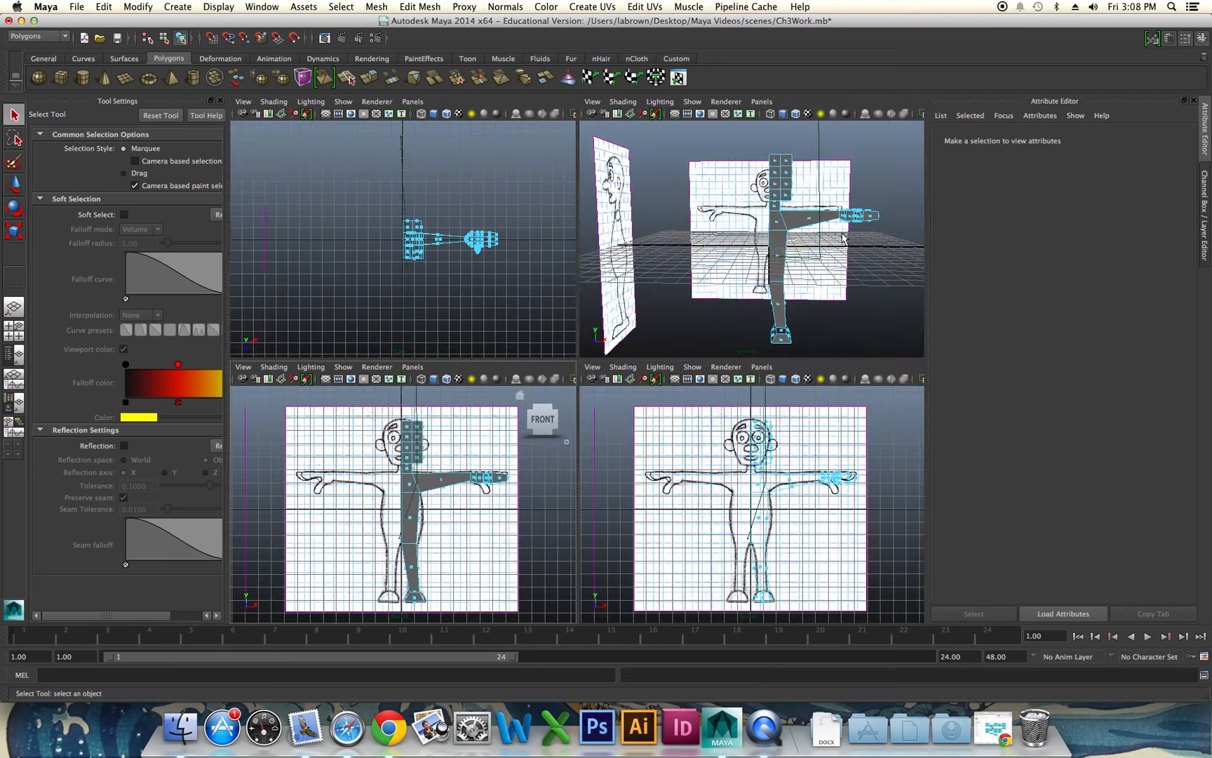
key("space")
left_click_drag(551, 460, 659, 305, "alt")
scroll(652, 407, "down", 3)
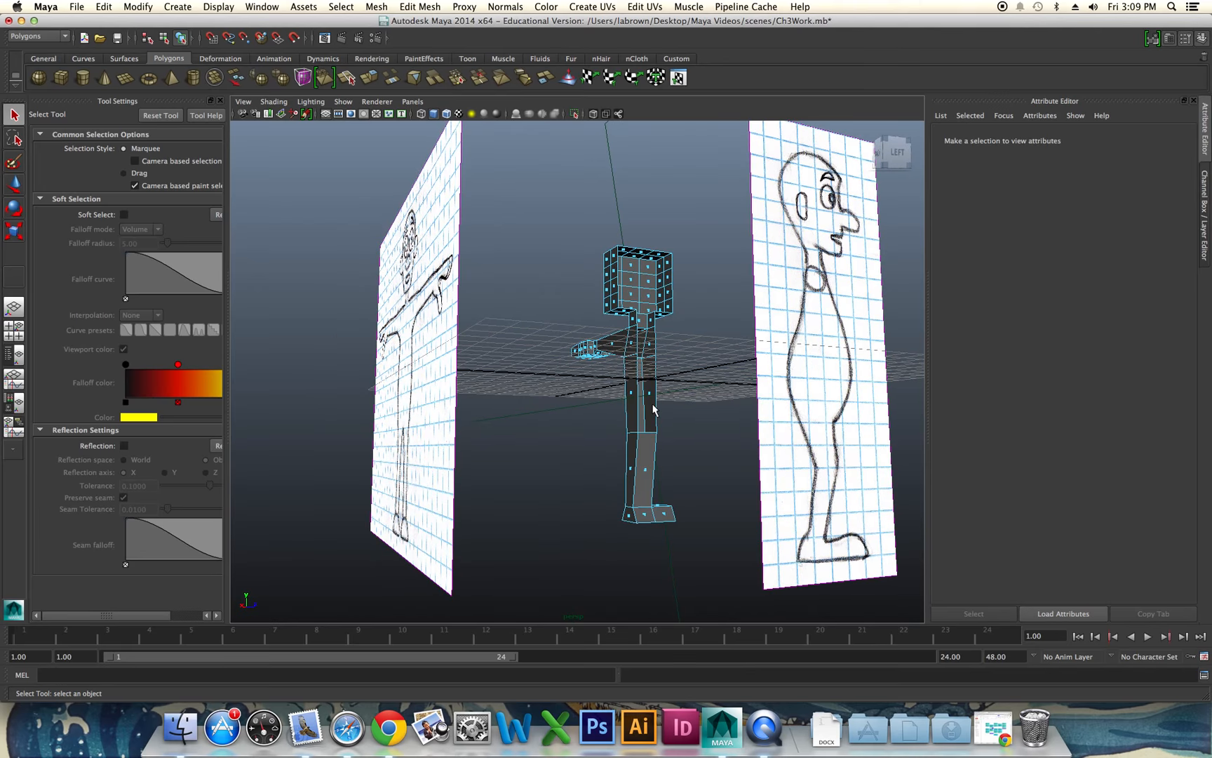
scroll(652, 407, "up", 10)
left_click_drag(652, 408, 625, 408, "alt")
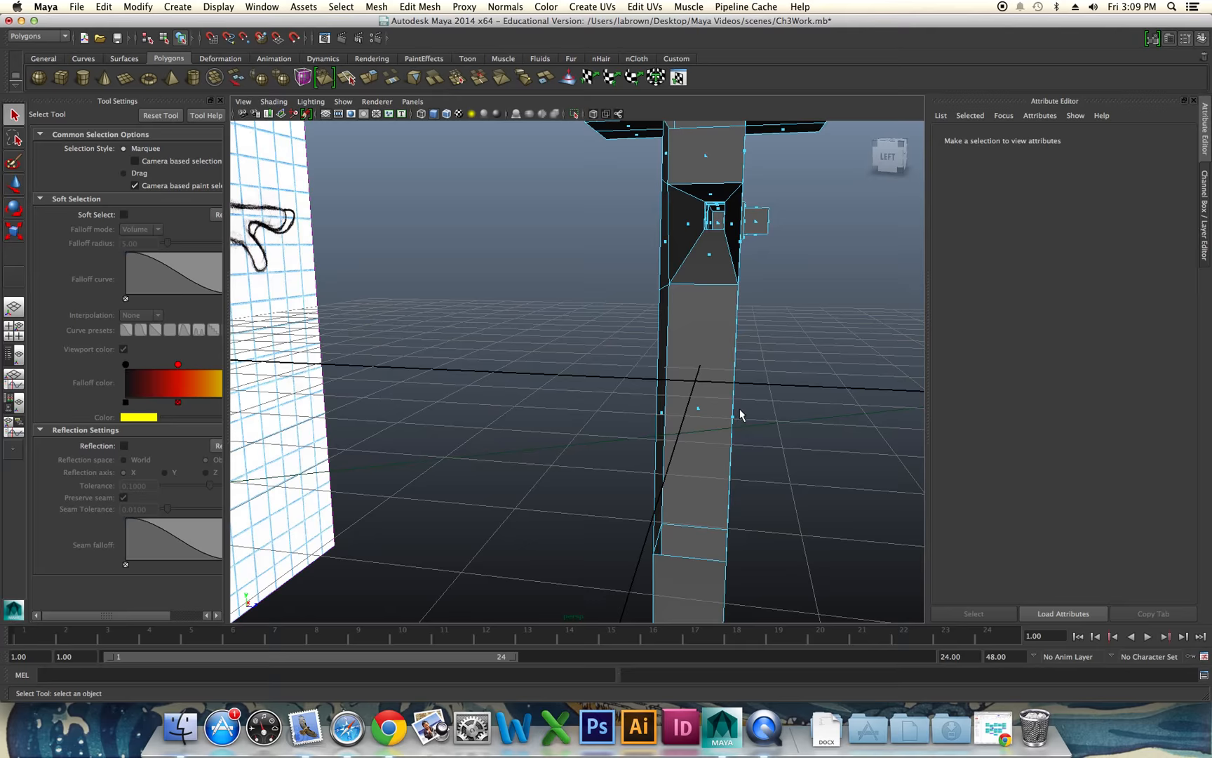
key("space")
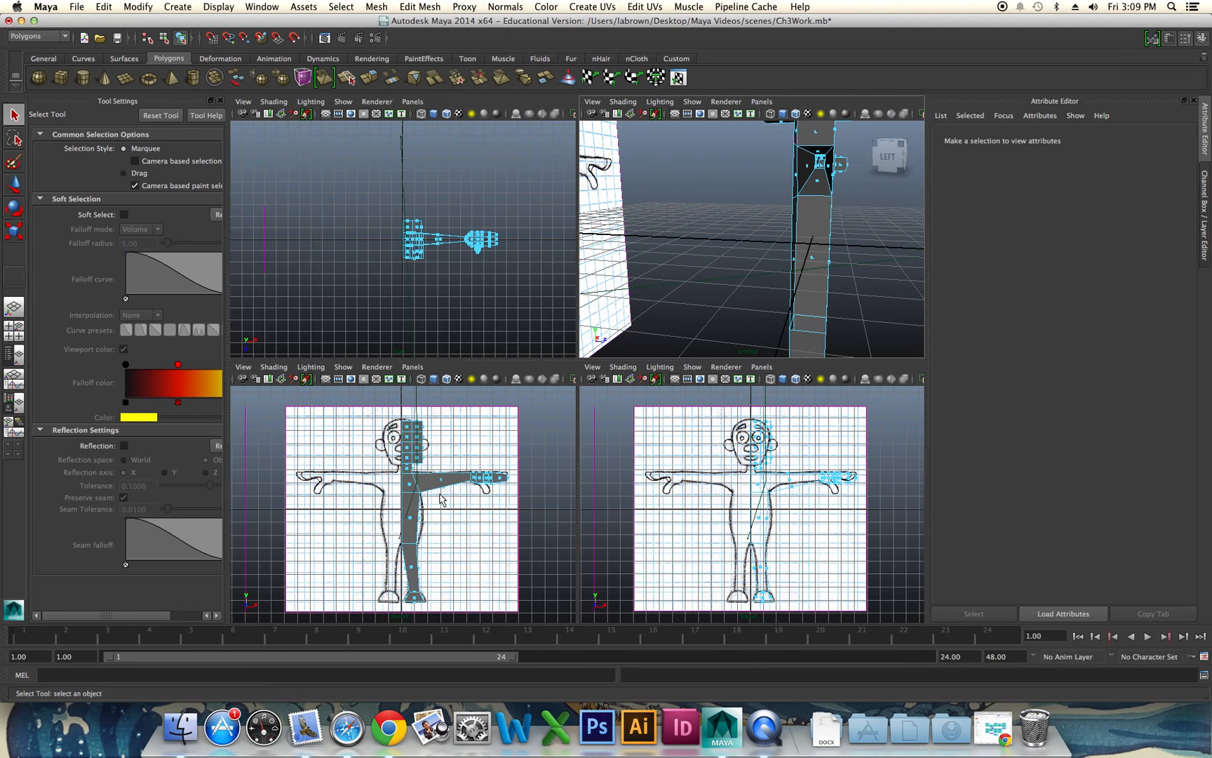
key("space")
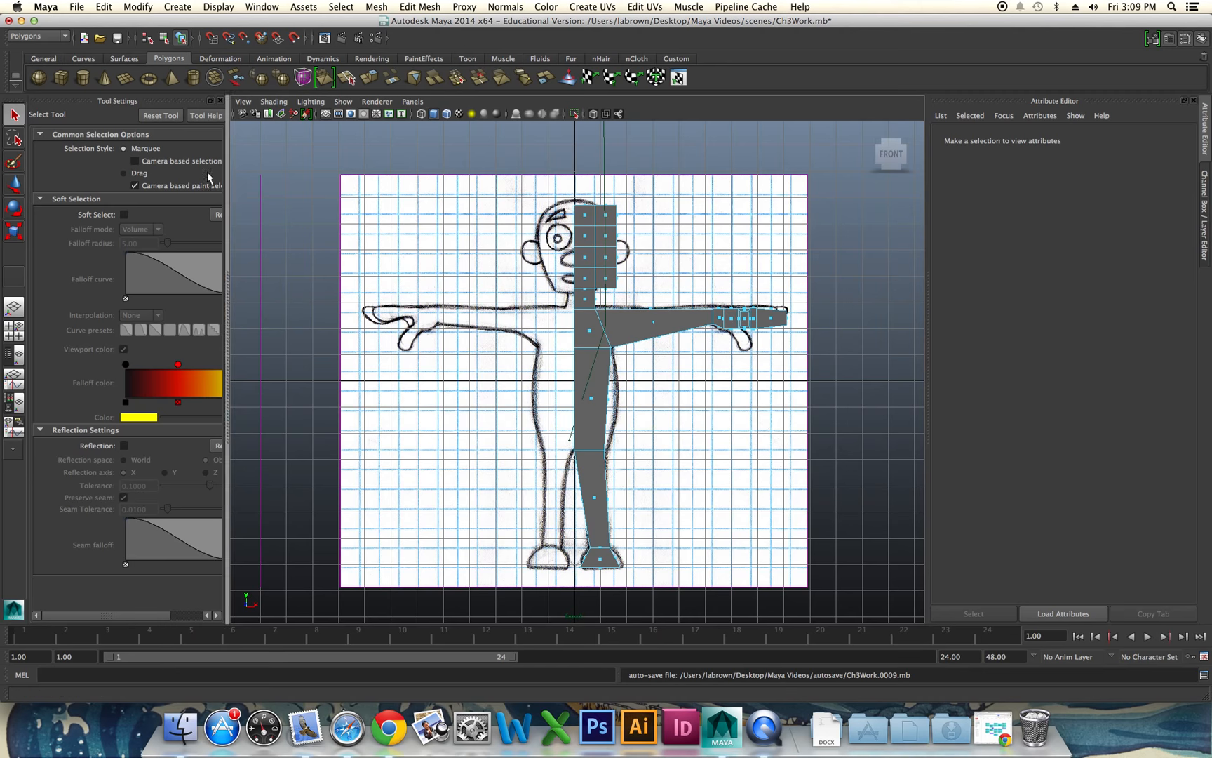
Insert a horizontal edge loop around the middle of the torso with the Insert Edge Loop tool and check it in perspective.
left_click(377, 7)
mouse_move(419, 7)
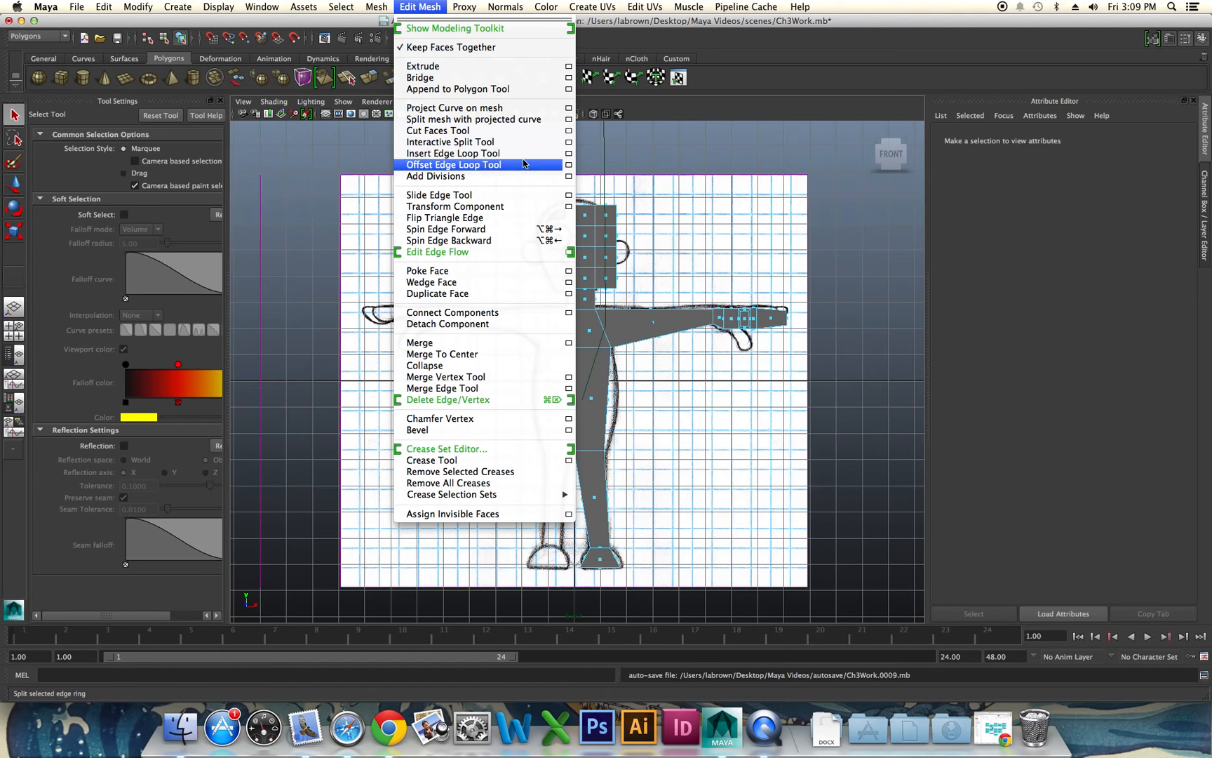
left_click(491, 154)
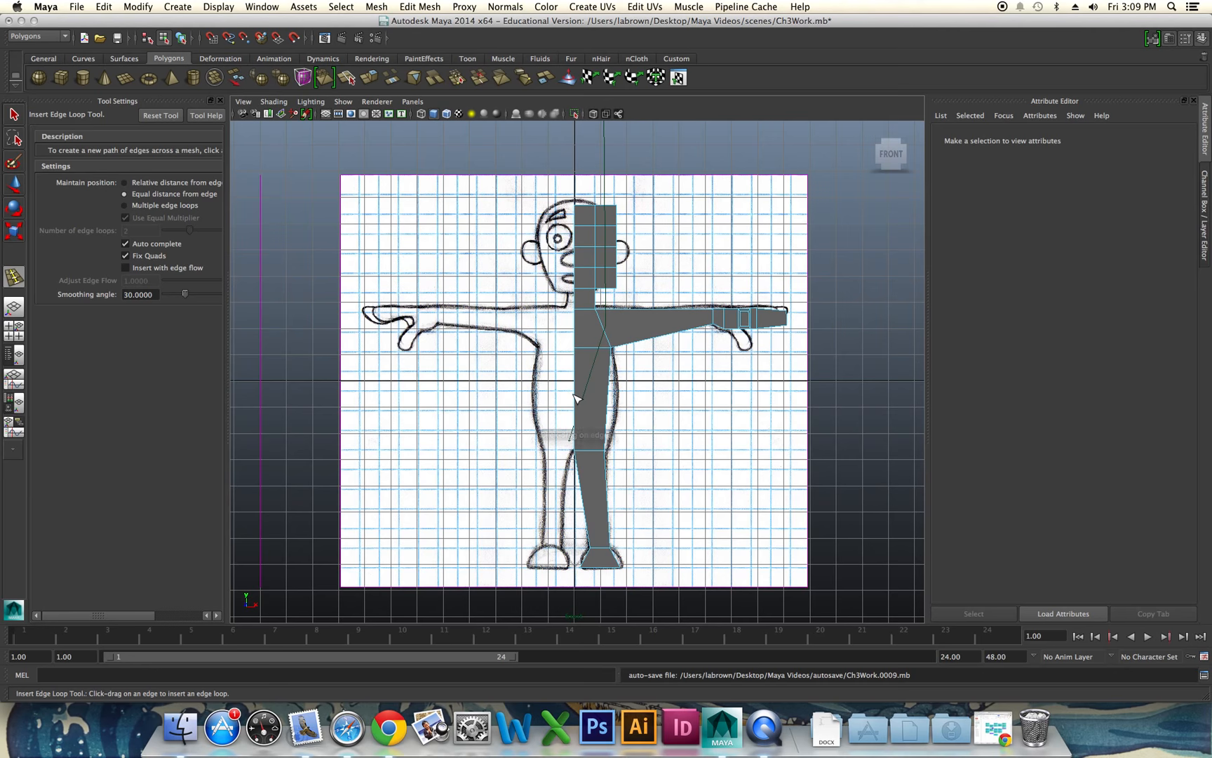
left_click_drag(582, 398, 592, 391)
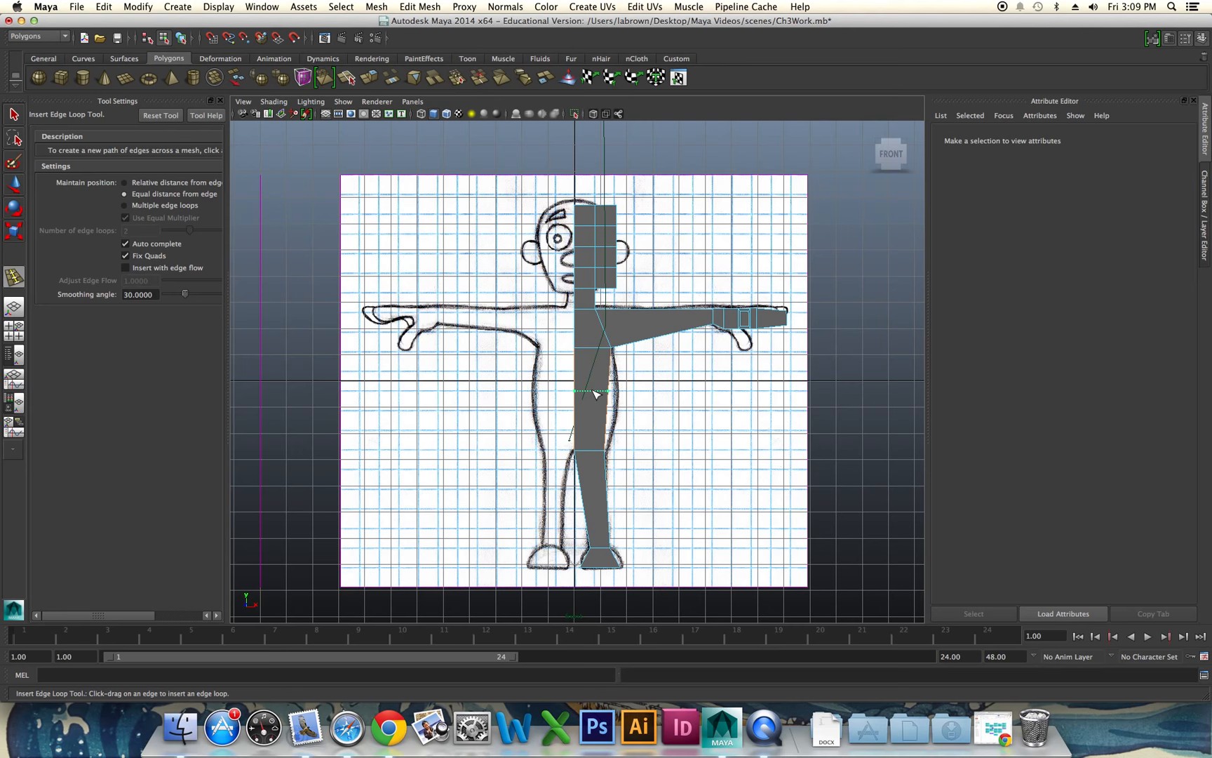
left_click_drag(595, 395, 595, 394)
key("space")
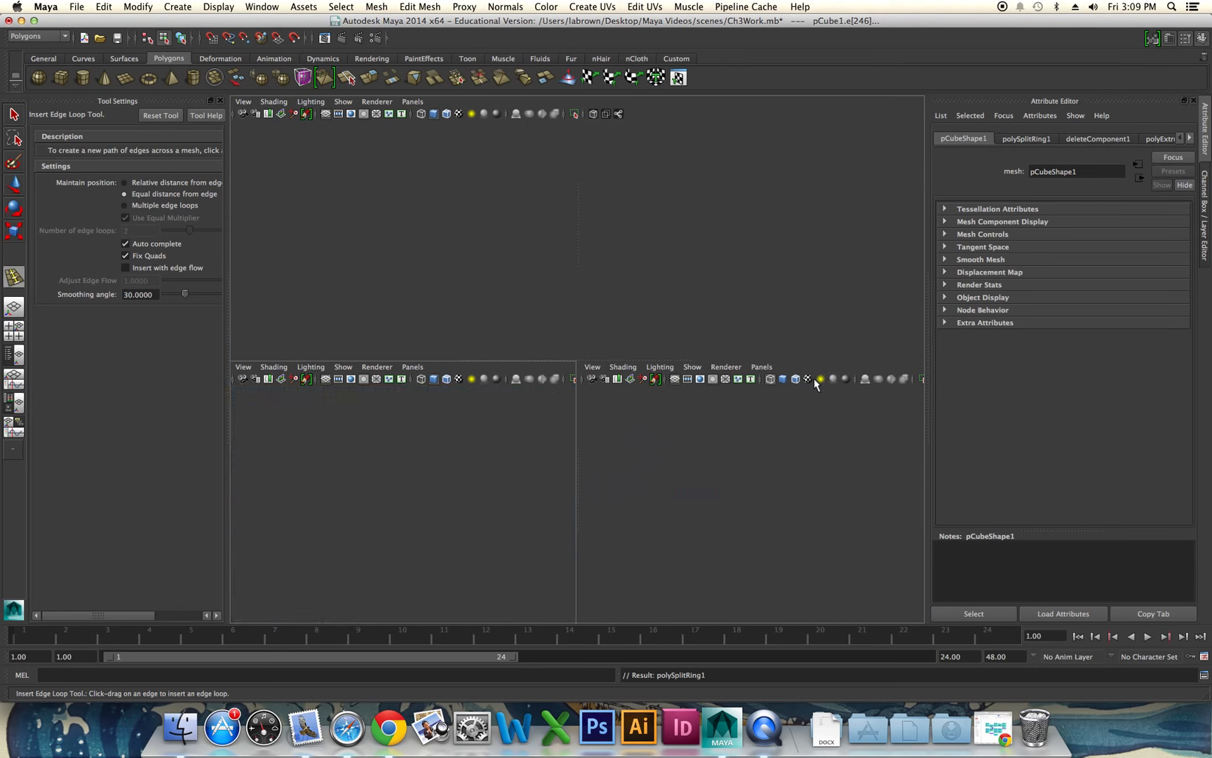
key("space")
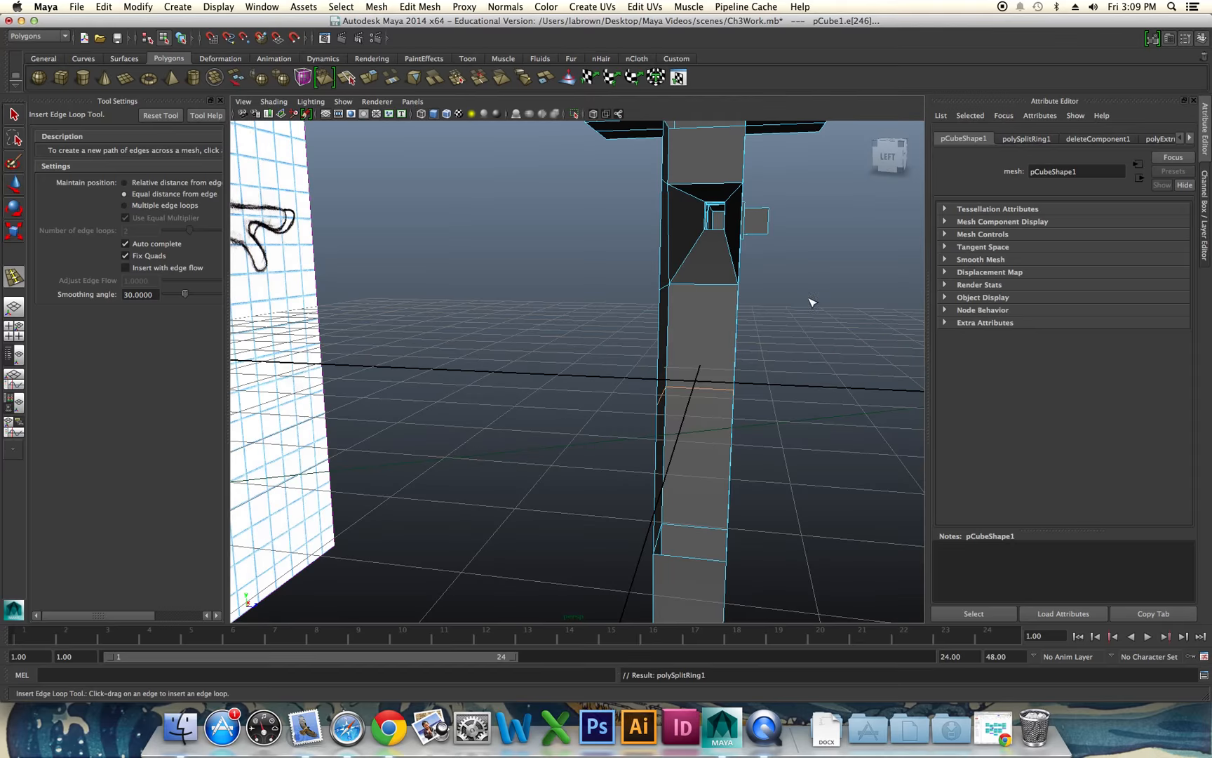
mouse_move(703, 331)
left_mouse_down("alt")
mouse_move(571, 343)
mouse_move(779, 357)
mouse_move(617, 351)
left_mouse_up("alt")
Insert an edge loop around the arm about midway between the shoulder and the wrist.
key("space")
key("space")
left_click(656, 314)
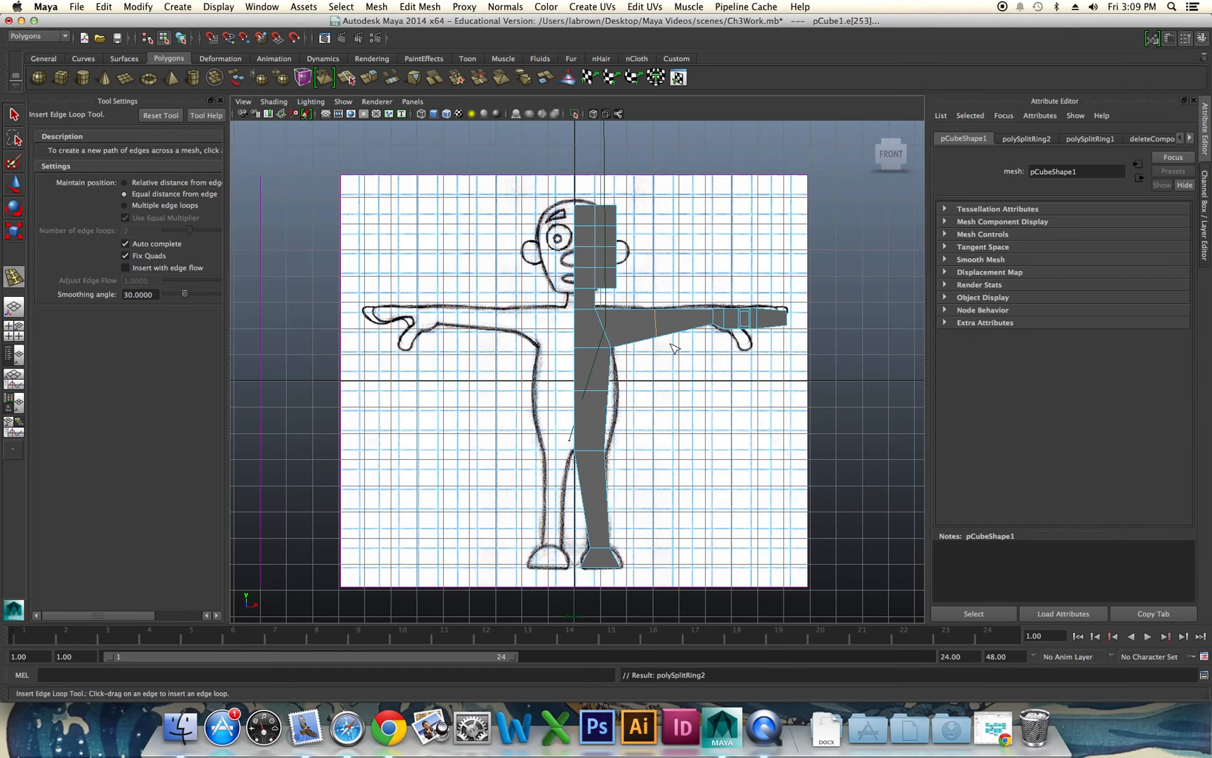
key("space")
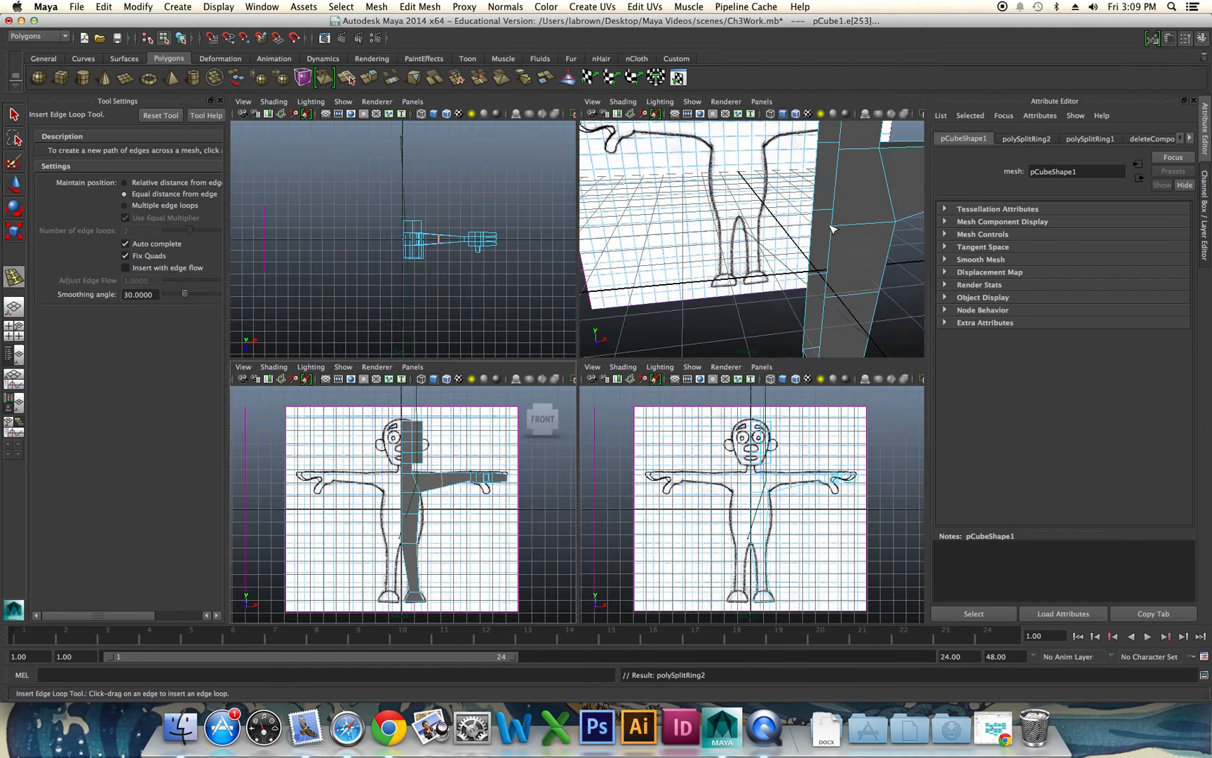
key("space")
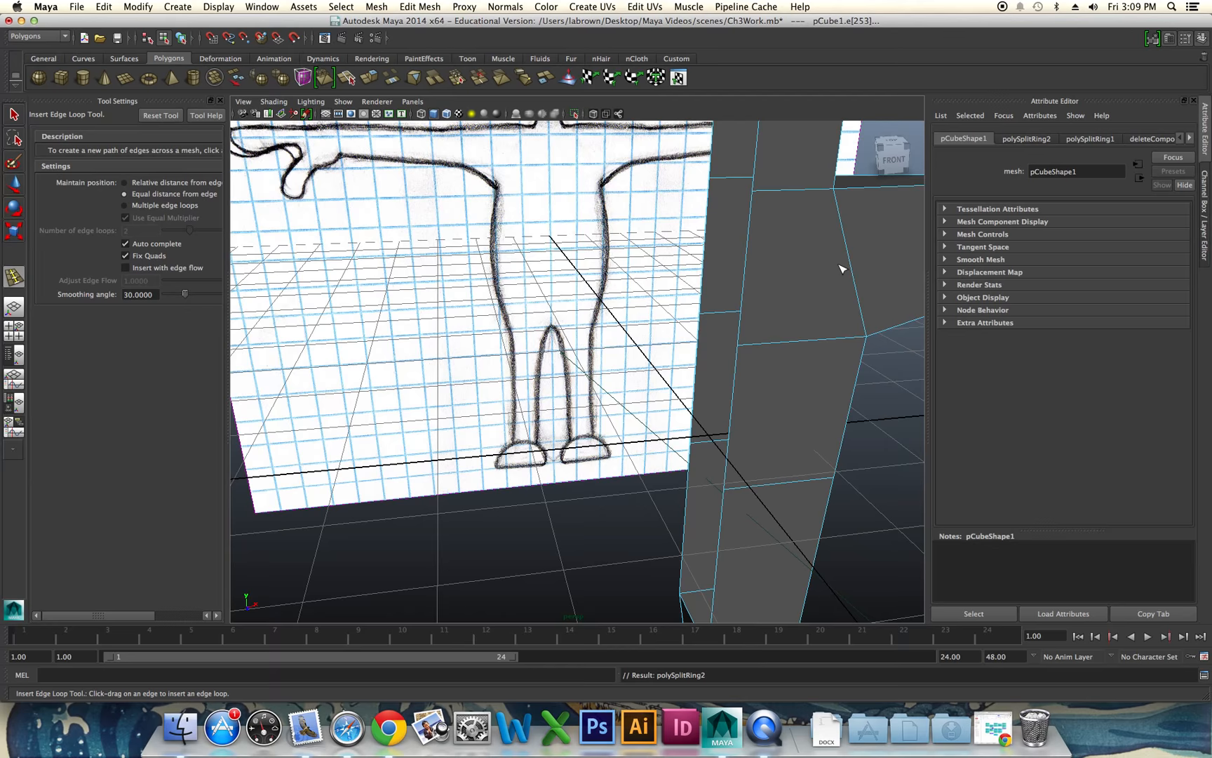
Try to insert a lengthwise edge loop across the chest and along the arm from the front view, undoing each attempt.
key("space")
key("space")
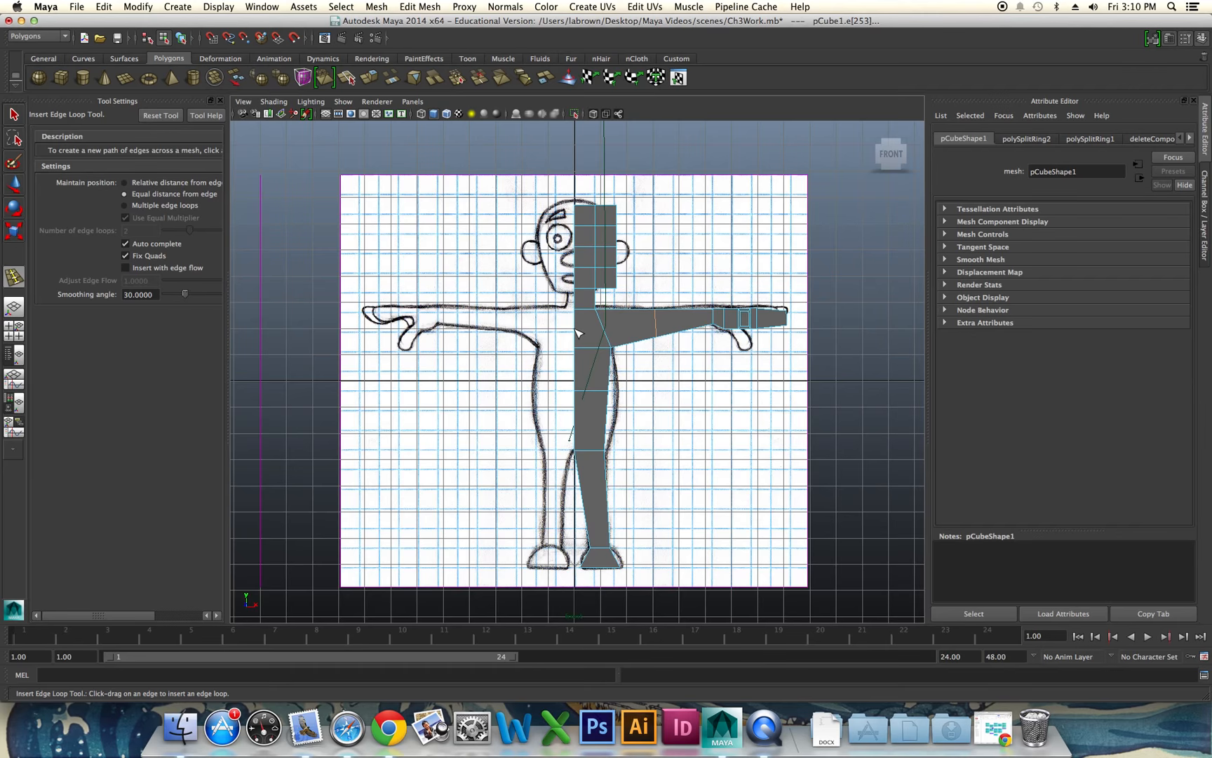
left_click_drag(577, 333, 584, 342)
left_click_drag(584, 341, 585, 343)
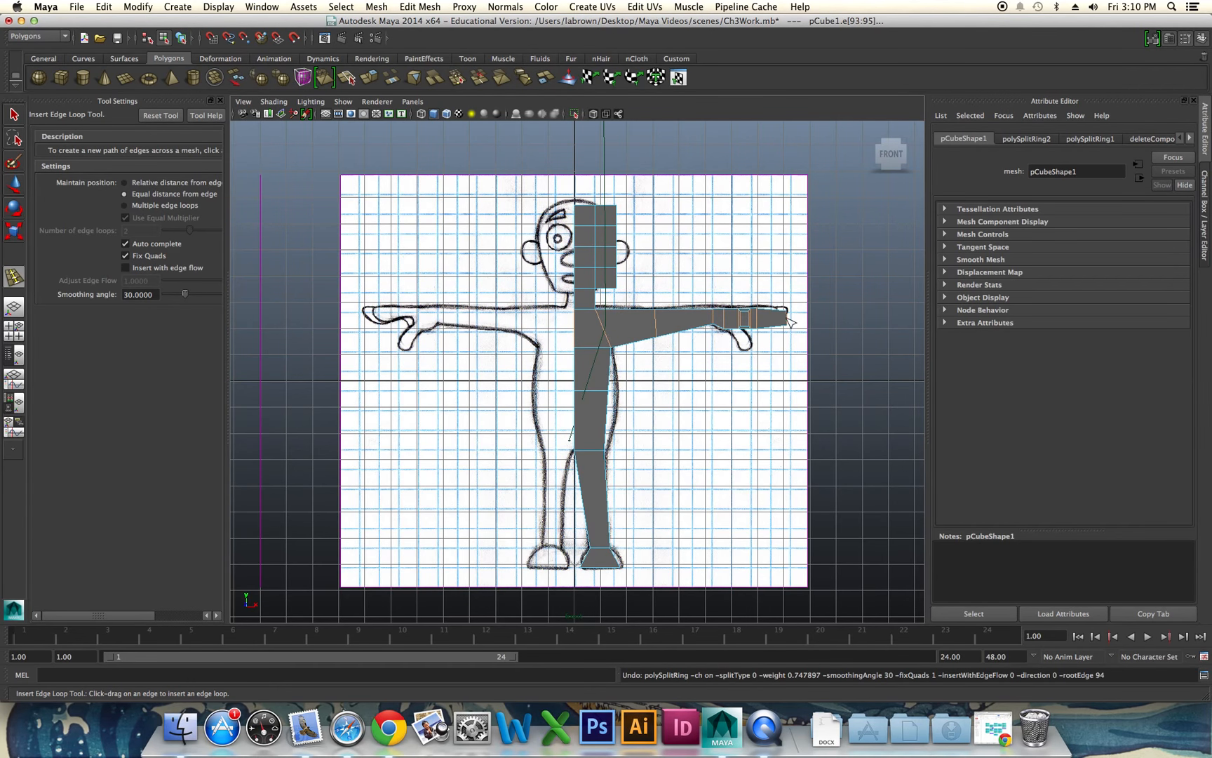
left_click_drag(788, 320, 787, 317)
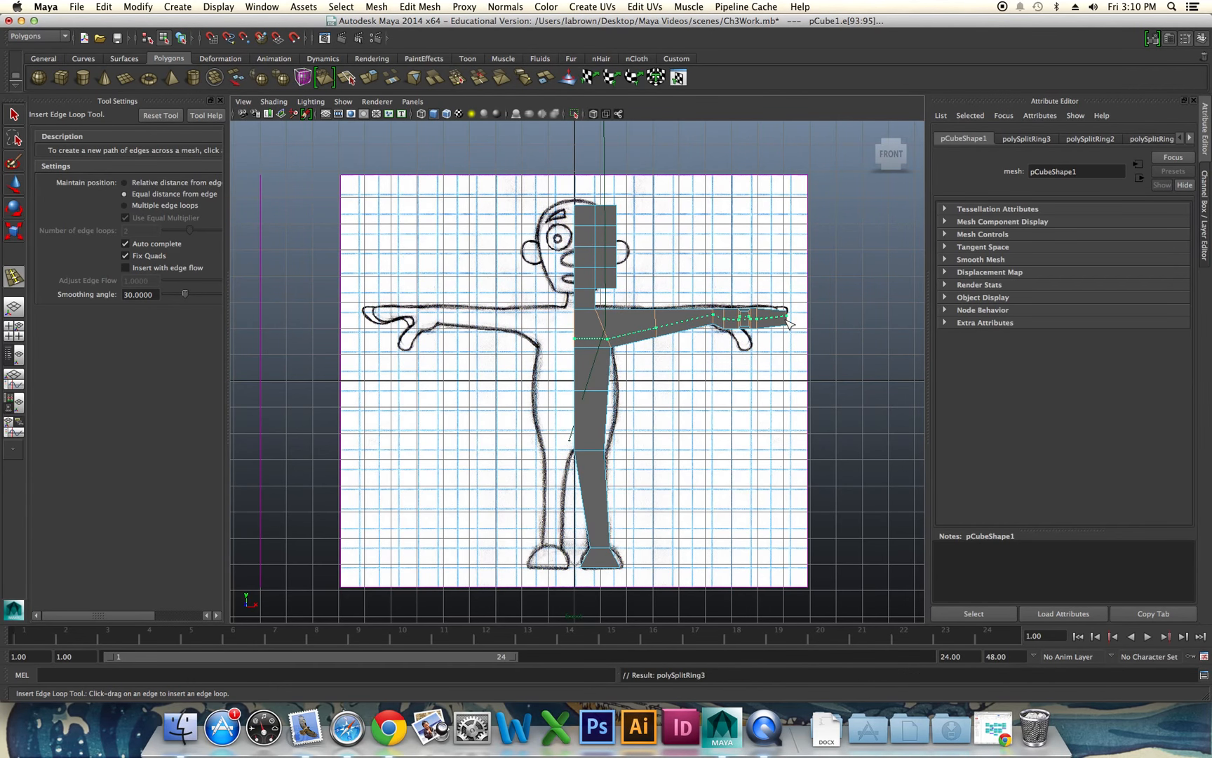
key("z")
key("space")
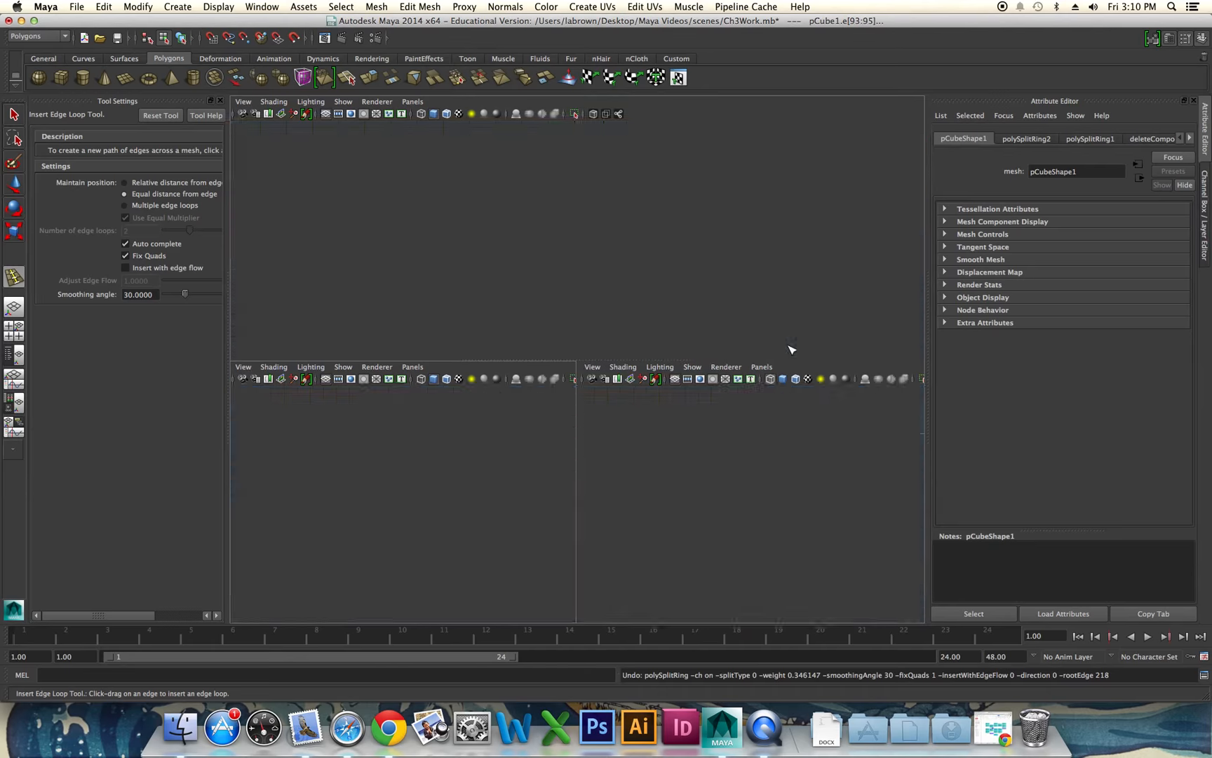
key("space")
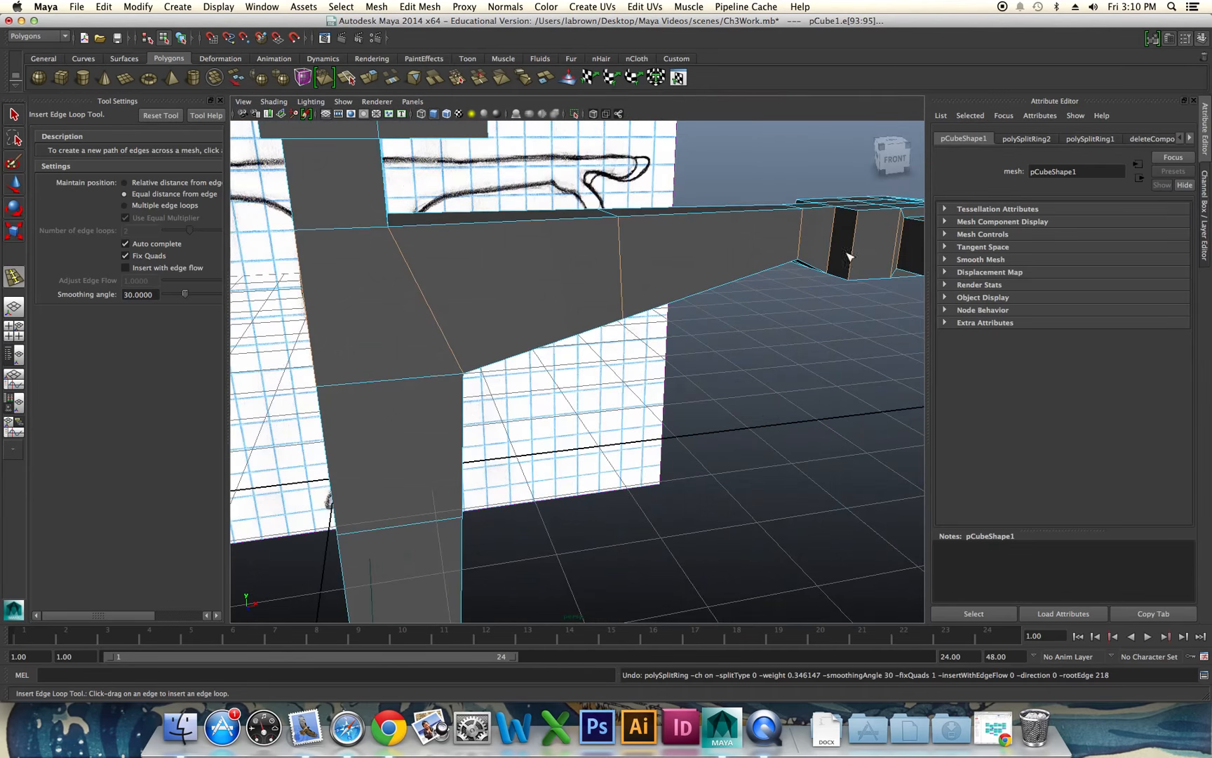
Try placing the lengthwise arm and chest edge loop from the perspective view, and undo the attempts.
left_click_drag(813, 309, 709, 303, "alt")
left_click(533, 367)
left_click_drag(533, 370, 638, 360, "alt")
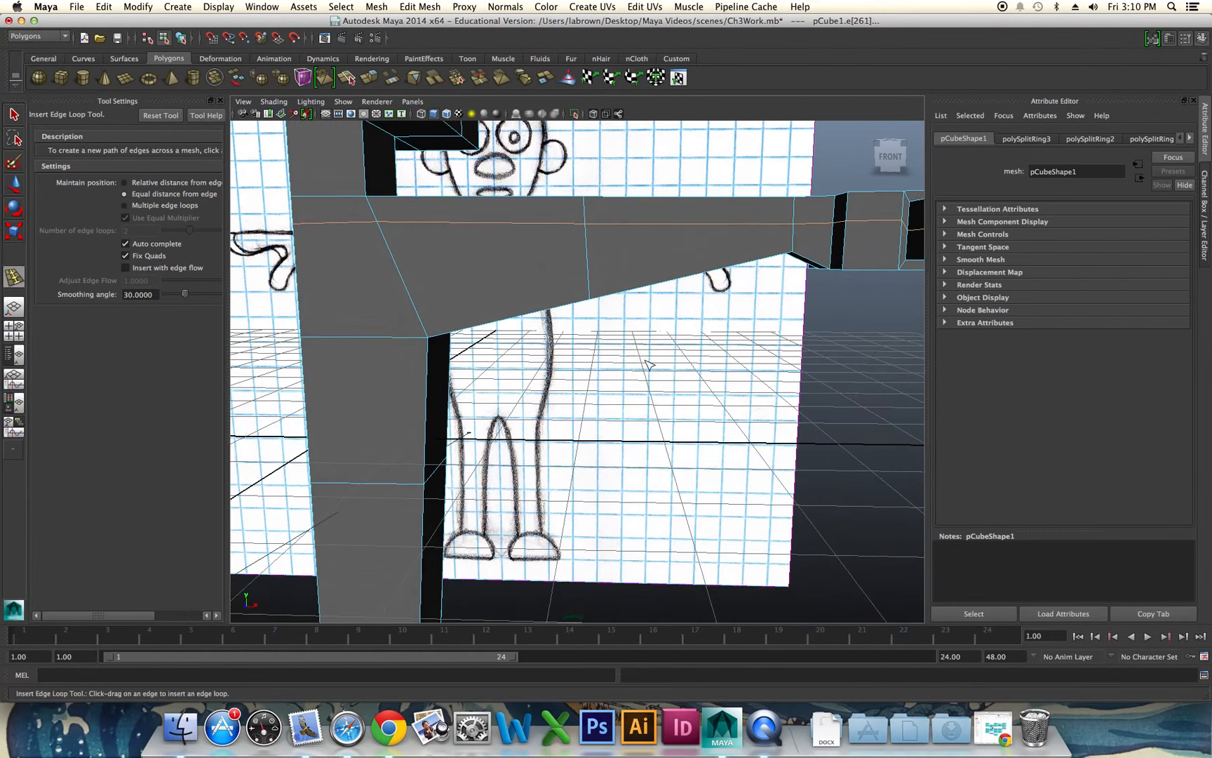
scroll(648, 362, "down", 10)
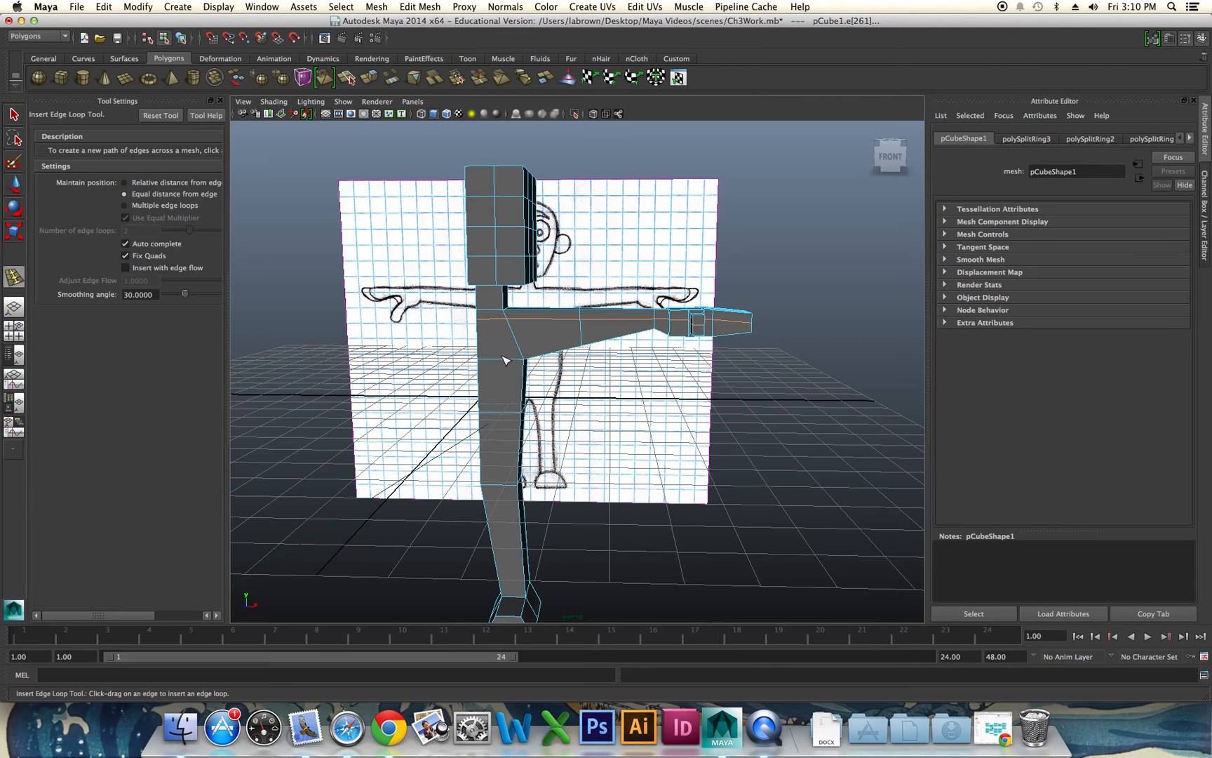
left_click_drag(656, 323, 591, 328, "alt")
key("z")
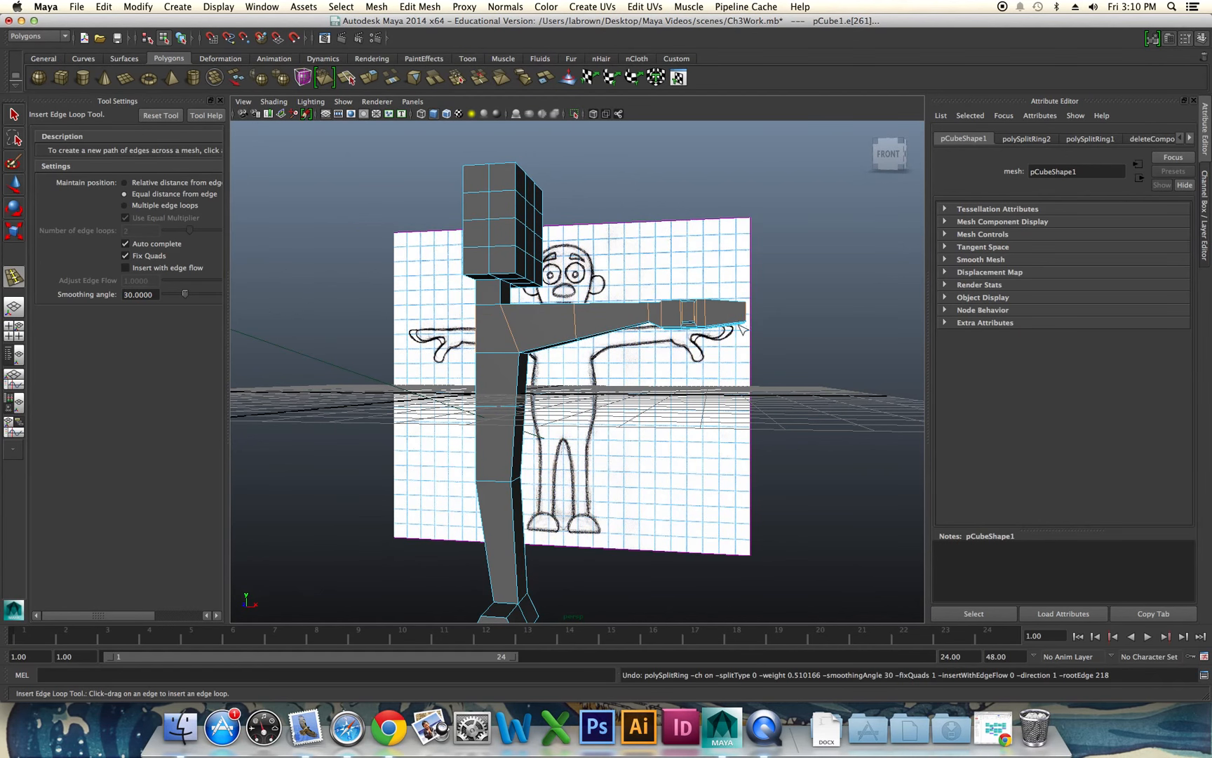
left_click_drag(745, 320, 738, 286)
key("z")
Insert an edge loop running across the upper torso and lengthwise along the arm and hand.
key("space")
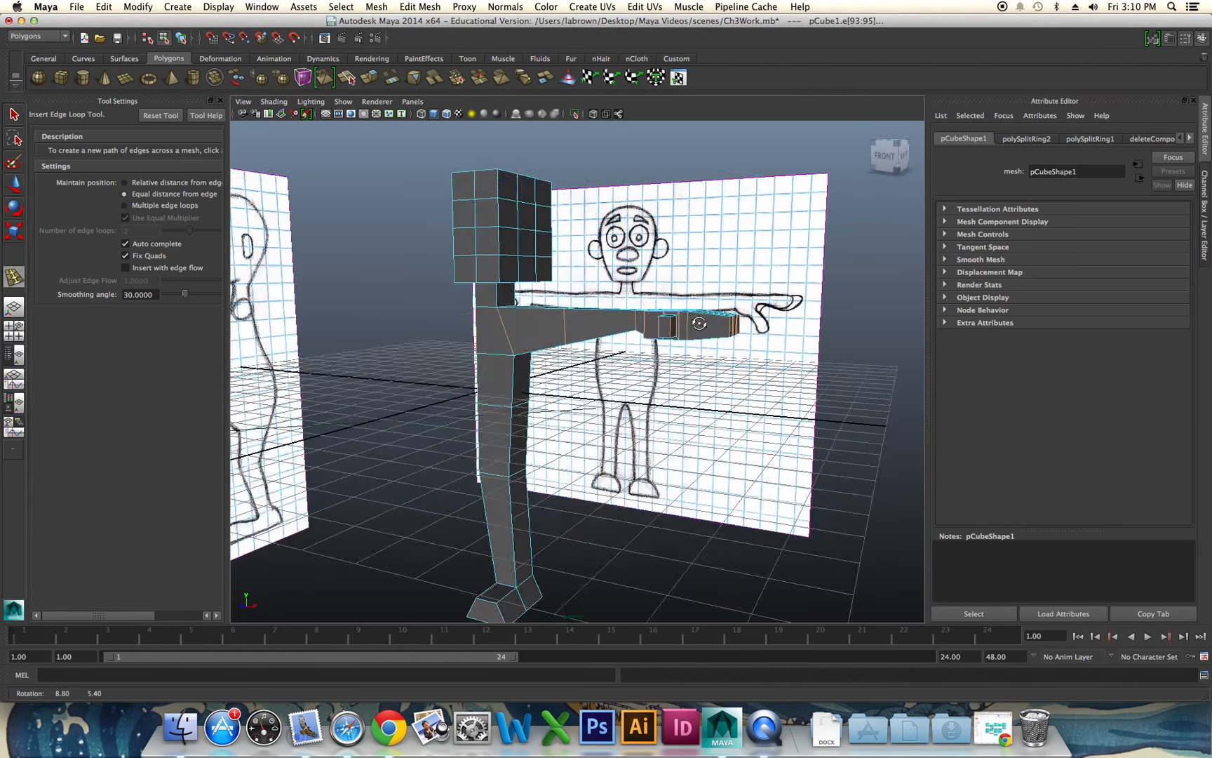
left_click_drag(706, 348, 709, 348)
left_click_drag(589, 393, 674, 344, "alt")
Move the lengthwise loop's front and back vertices at the middle of the arm upward to centre them.
right_click_drag(577, 325, 542, 329)
left_click(580, 332)
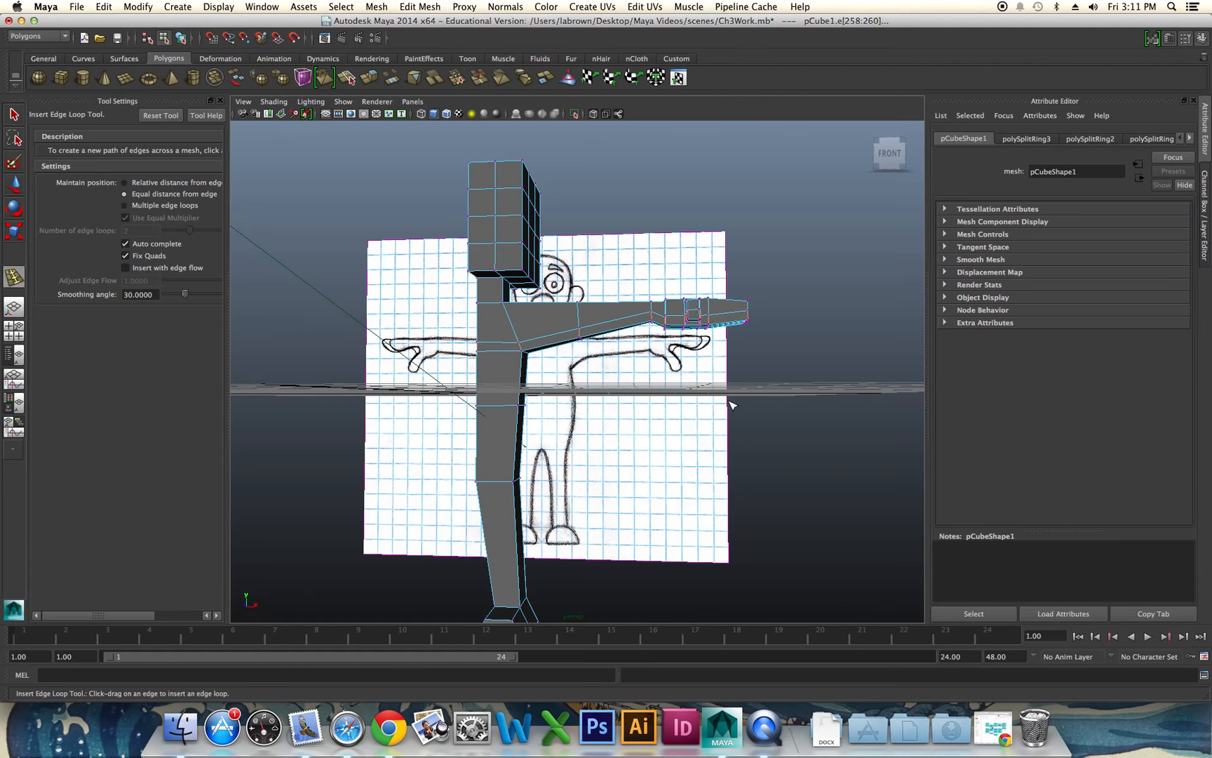
key("w")
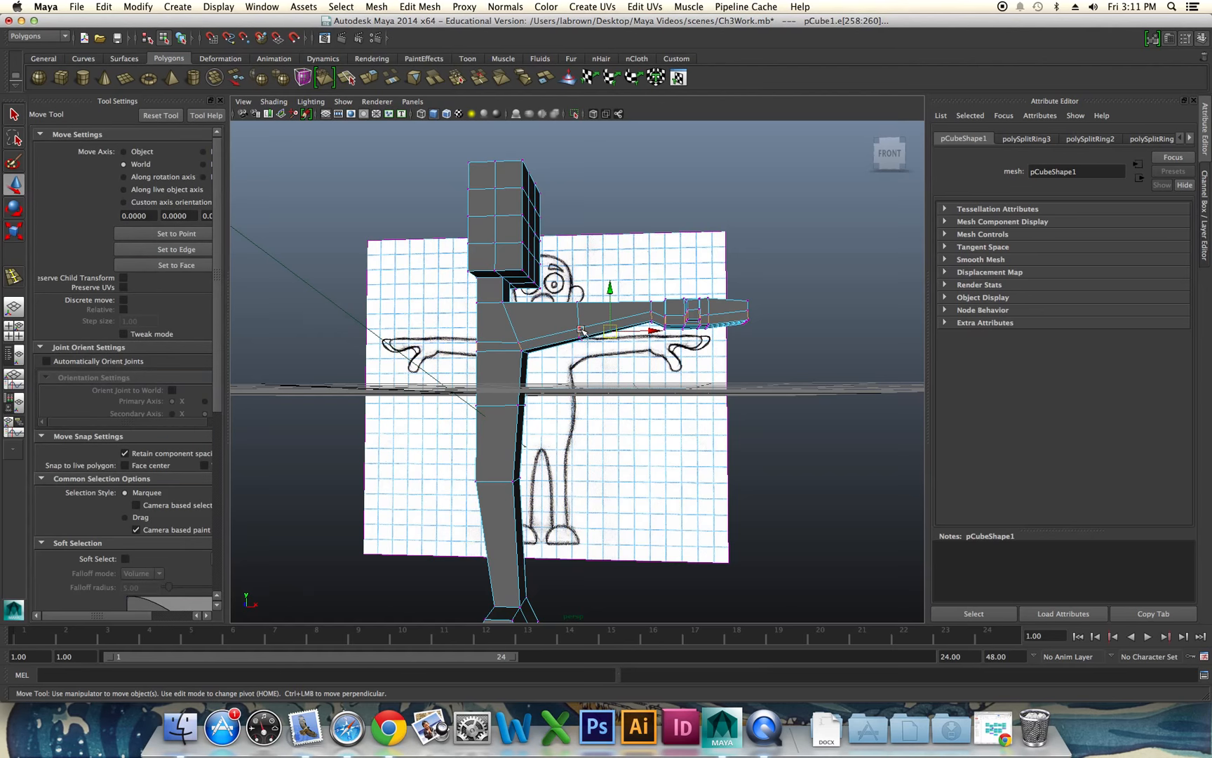
left_click(579, 328)
left_click_drag(579, 288, 432, 365)
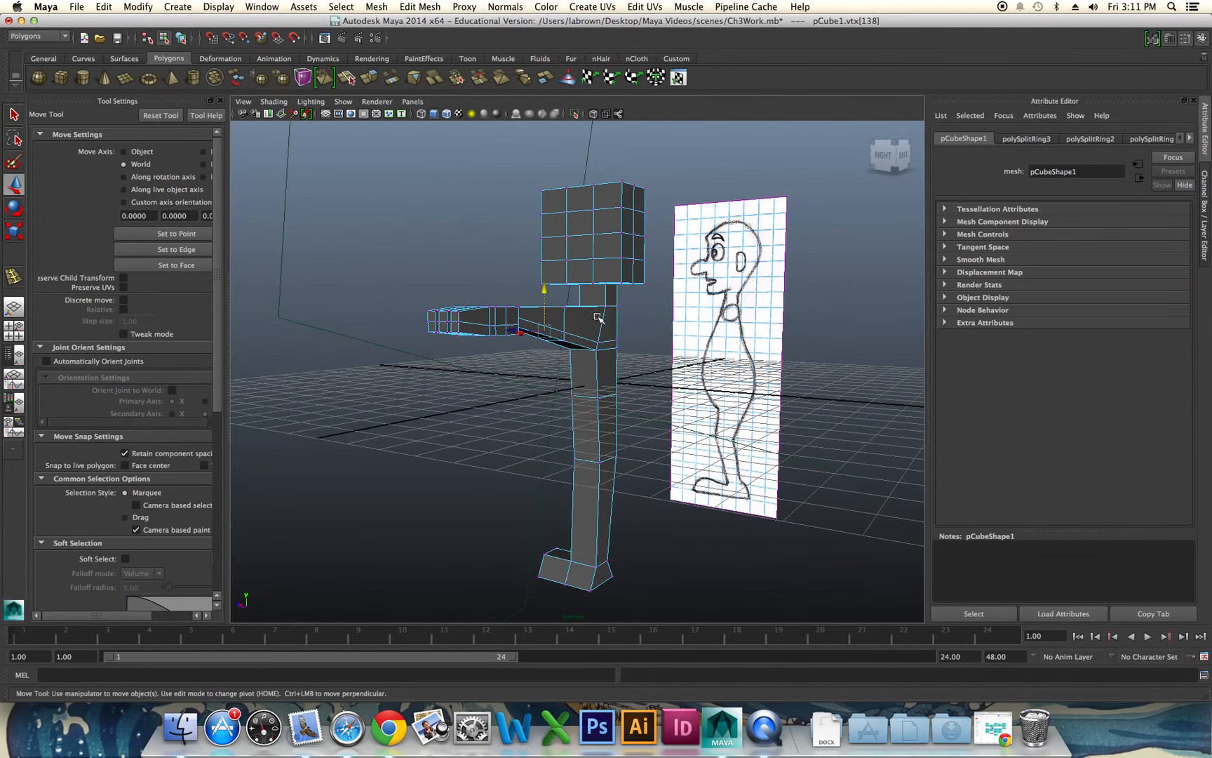
left_click_drag(519, 350, 702, 348, "alt")
key("super+s")
left_click_drag(583, 289, 583, 281)
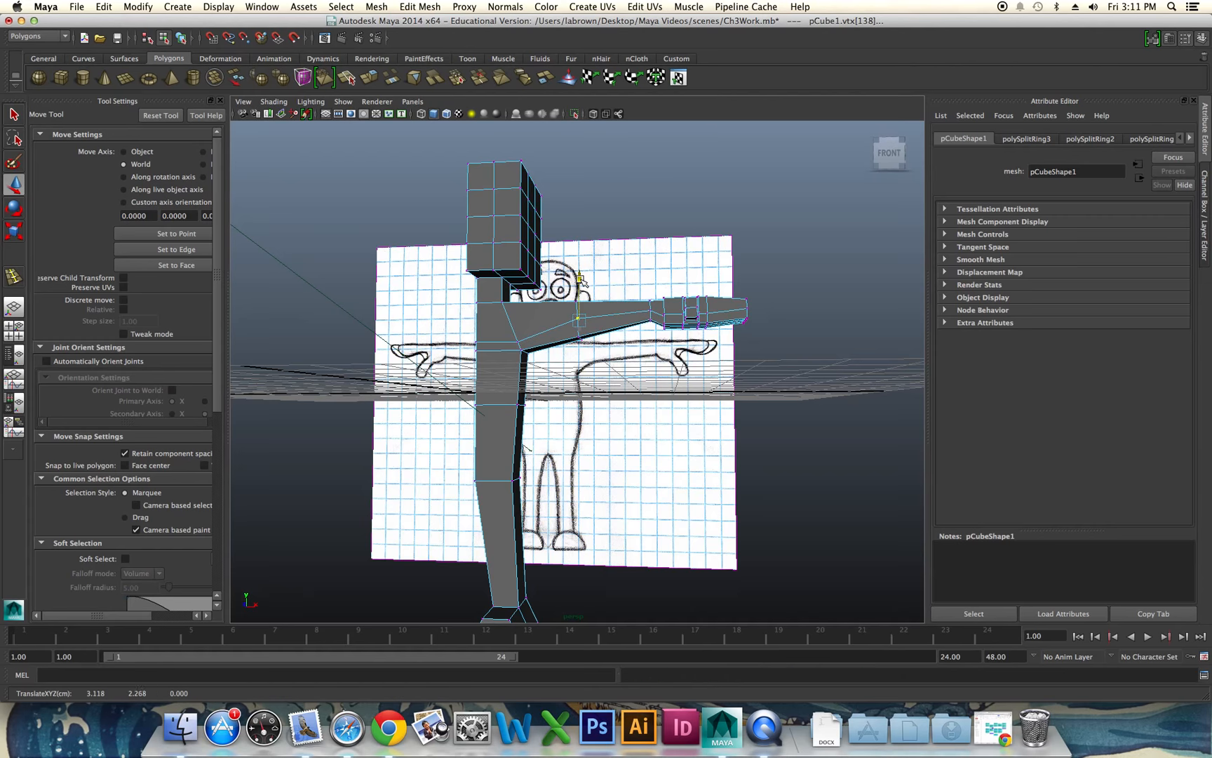
Raise the lengthwise loop's front and back vertices at the shoulder with the Move tool.
left_click(519, 343)
left_click_drag(640, 363, 465, 370, "alt")
left_click(594, 345, "shift")
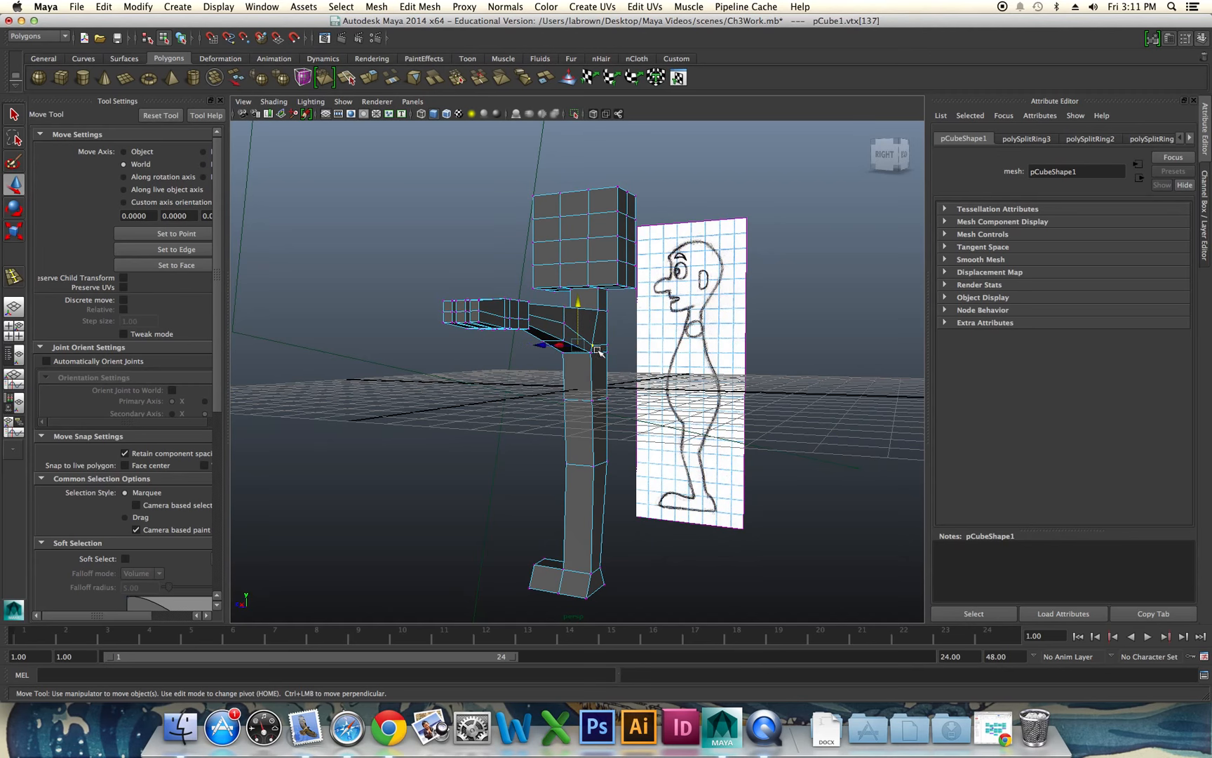
left_click_drag(587, 373, 722, 366, "alt")
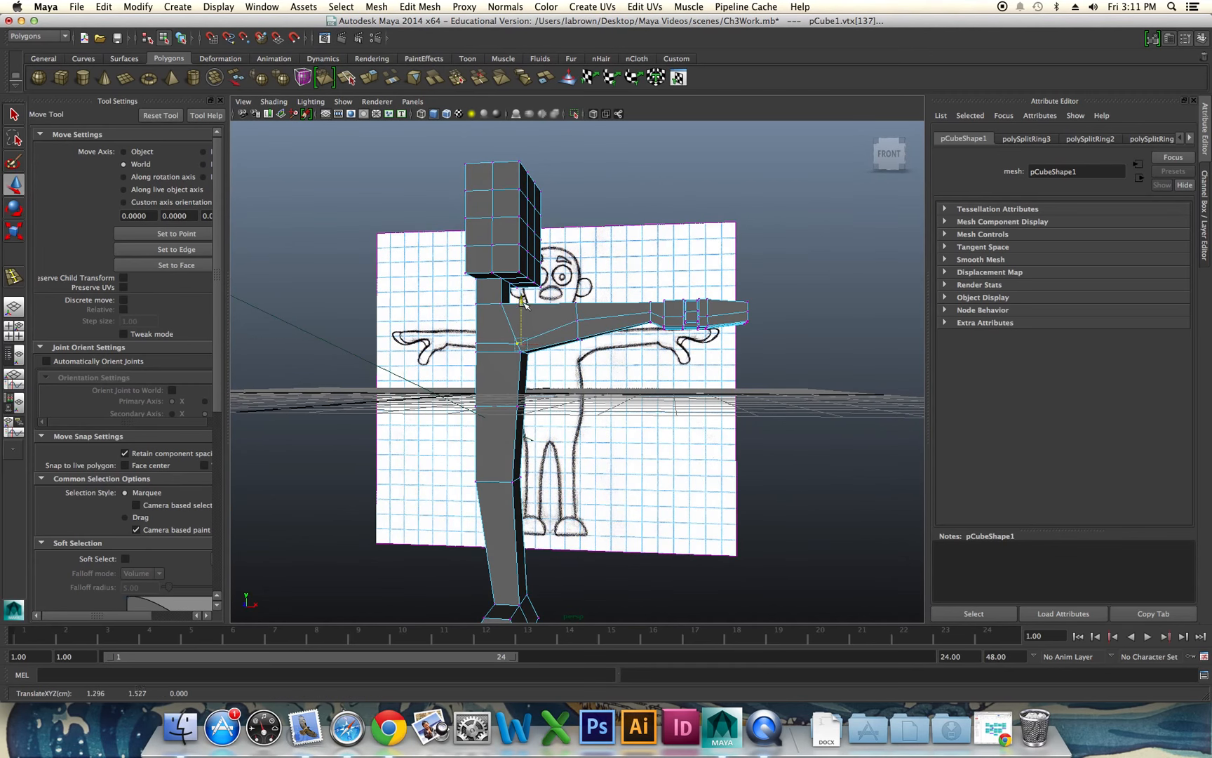
left_click_drag(521, 300, 517, 287)
Raise the new loop's front and back vertices on the torso's centre line to level the loop across the chest.
left_click_drag(555, 364, 674, 365, "alt")
left_click(507, 348)
left_click(494, 346, "shift")
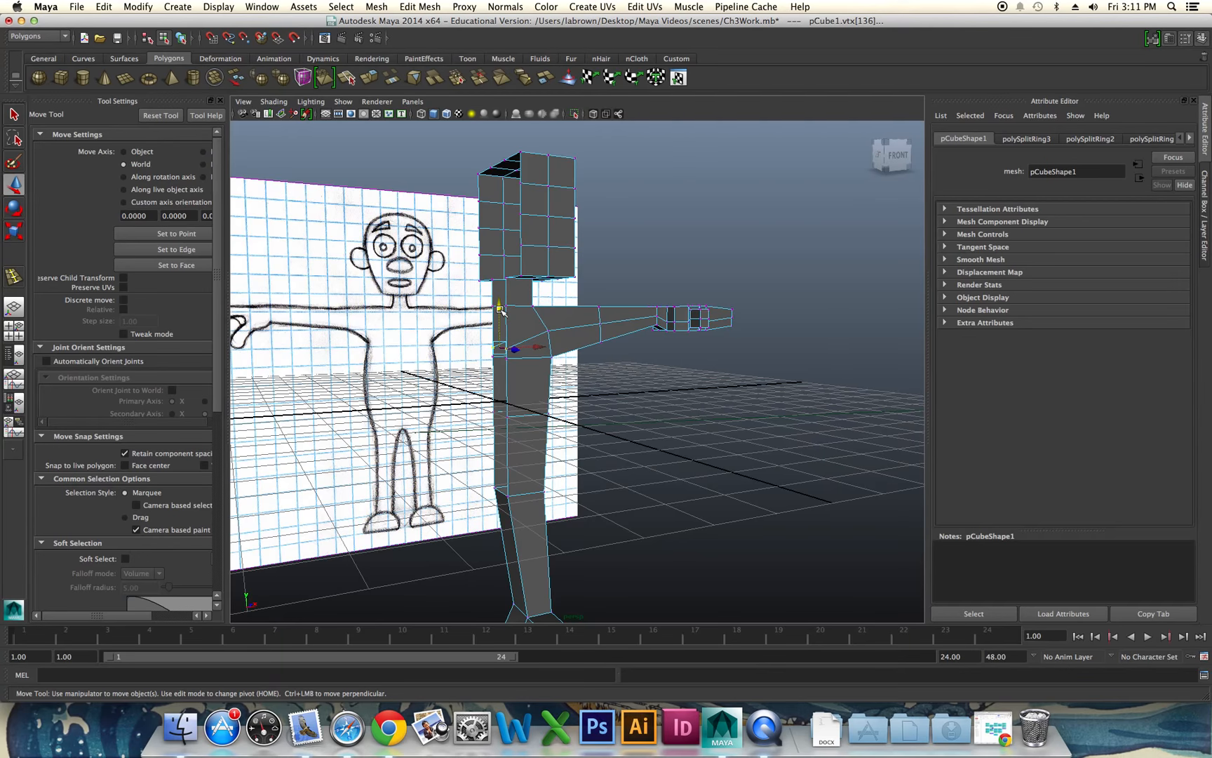
left_click_drag(500, 307, 500, 291)
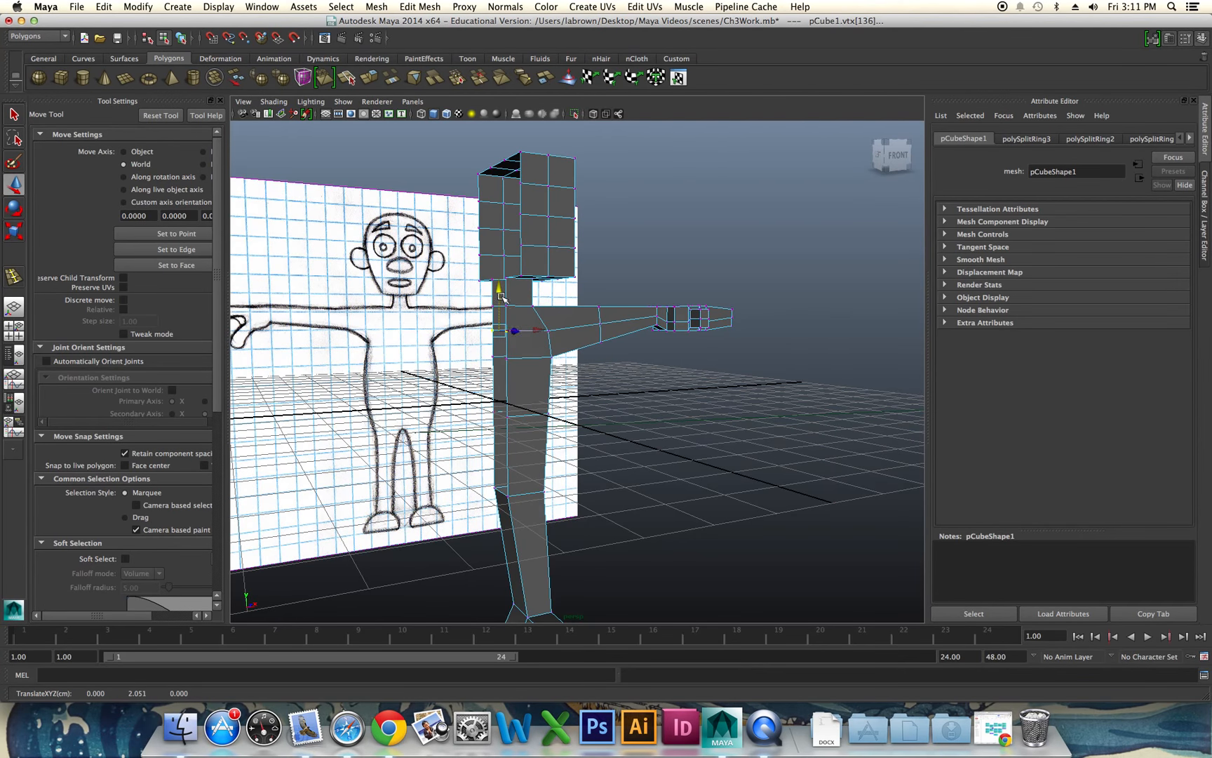
mouse_move(543, 353)
left_mouse_down("alt")
mouse_move(501, 349)
mouse_move(525, 361)
left_mouse_up("alt")
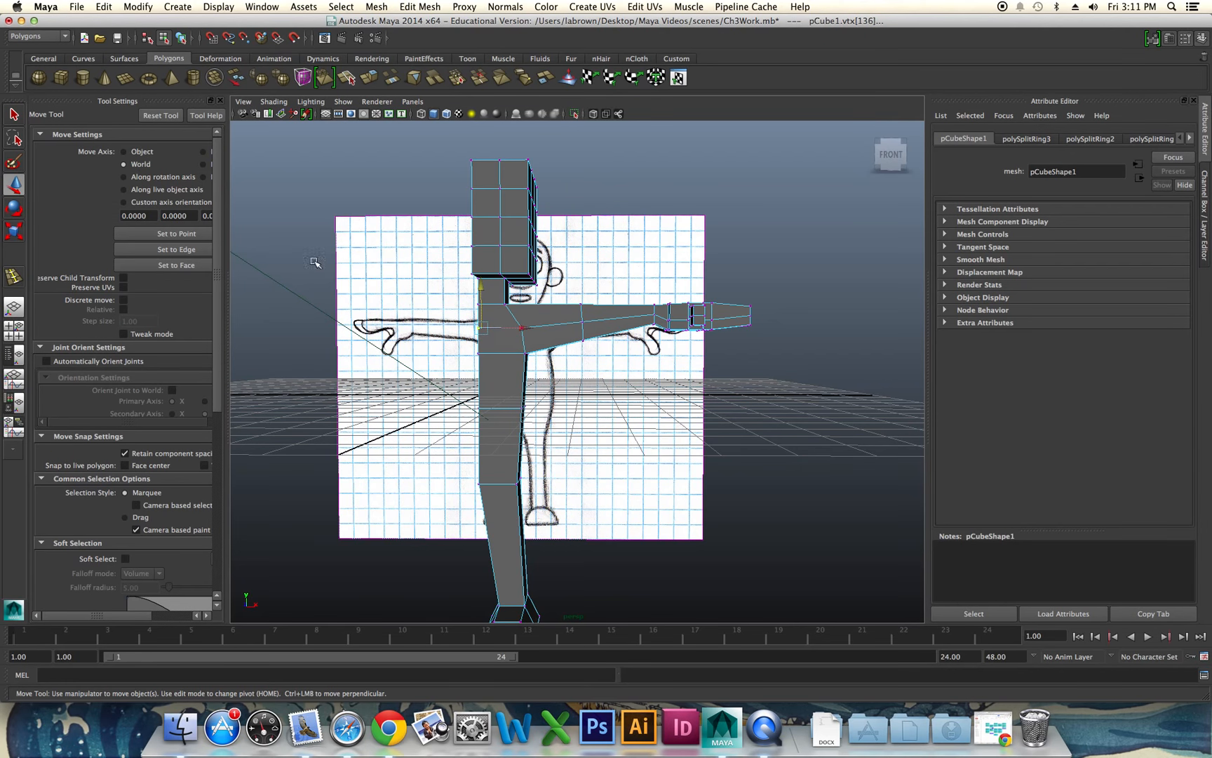
Insert a vertical edge loop through the head, torso, leg and foot from the front view, halfway across the head's inner column.
left_click(14, 278)
left_click_drag(488, 168, 483, 163)
key("super+z")
key("space")
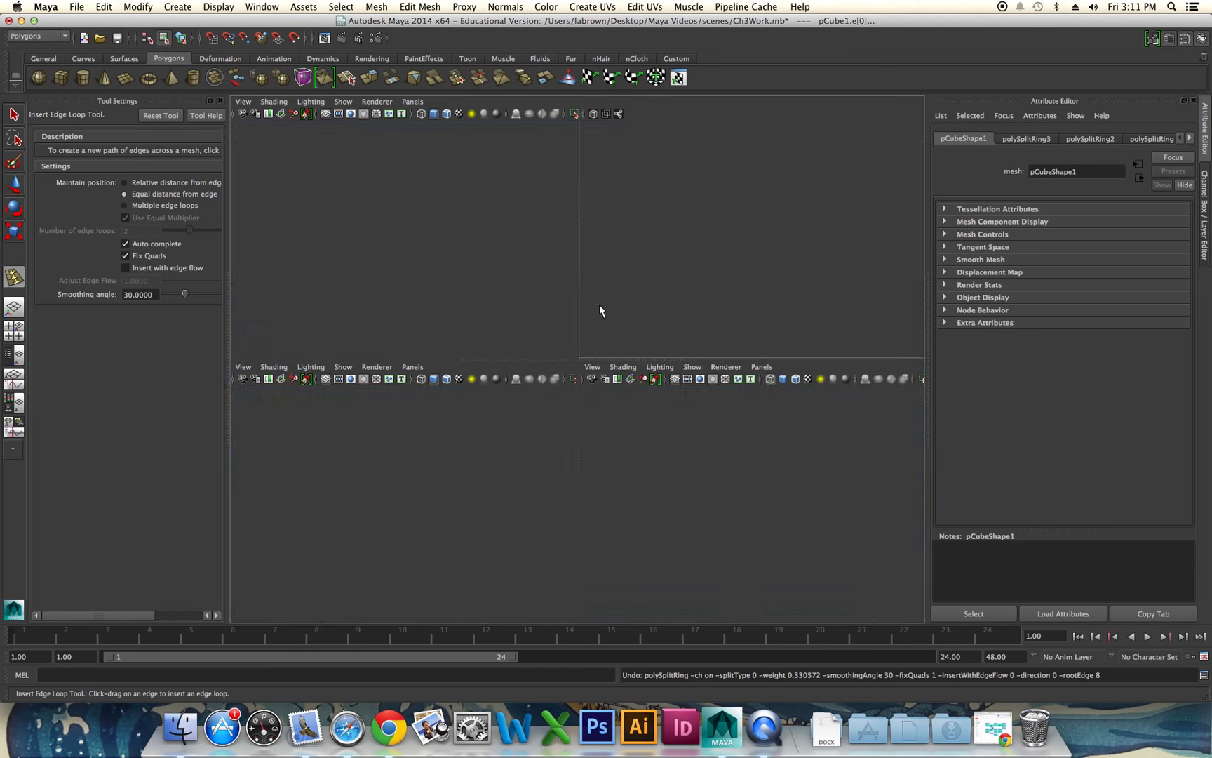
key("space")
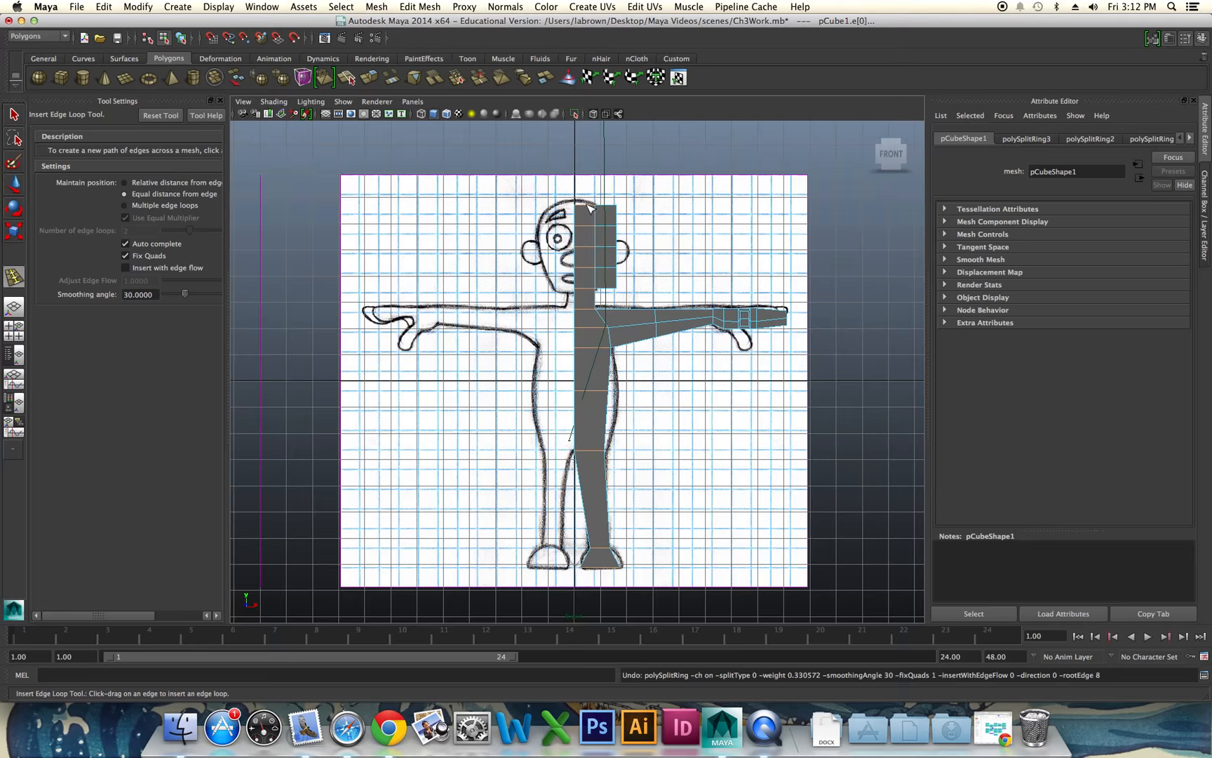
left_click_drag(588, 207, 587, 206)
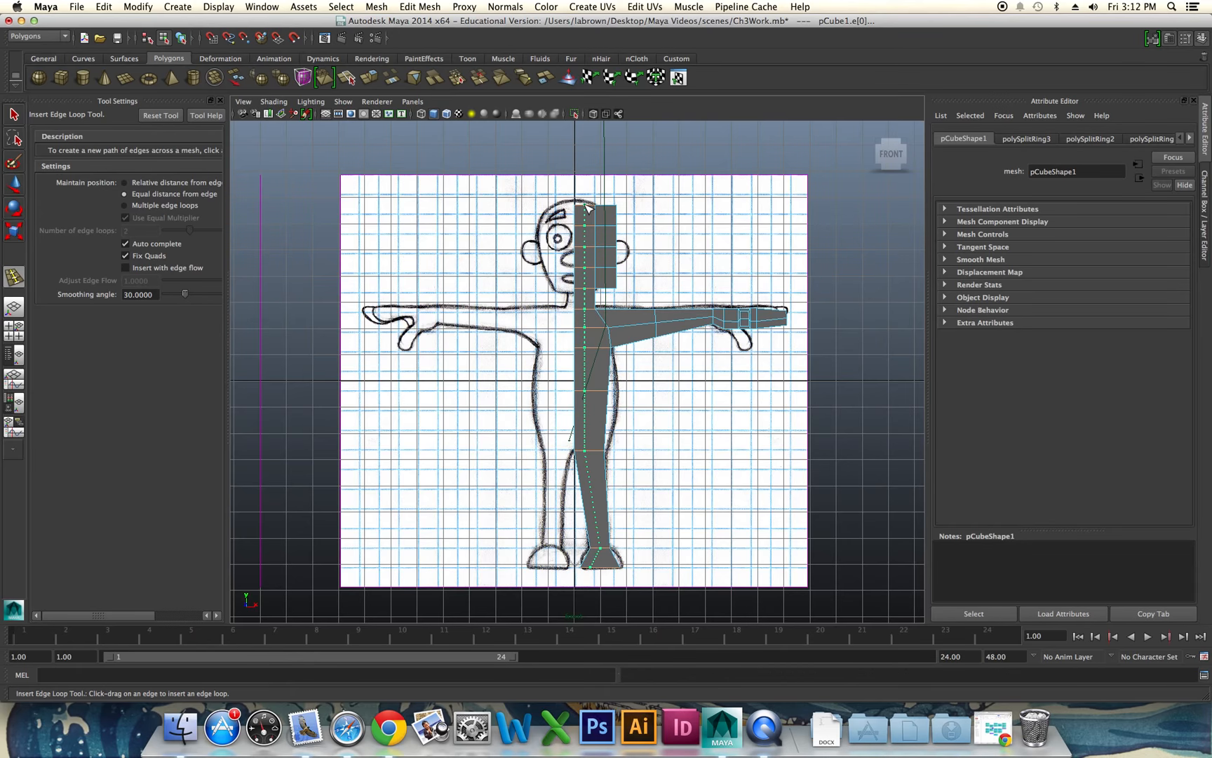
left_click_drag(587, 205, 587, 206)
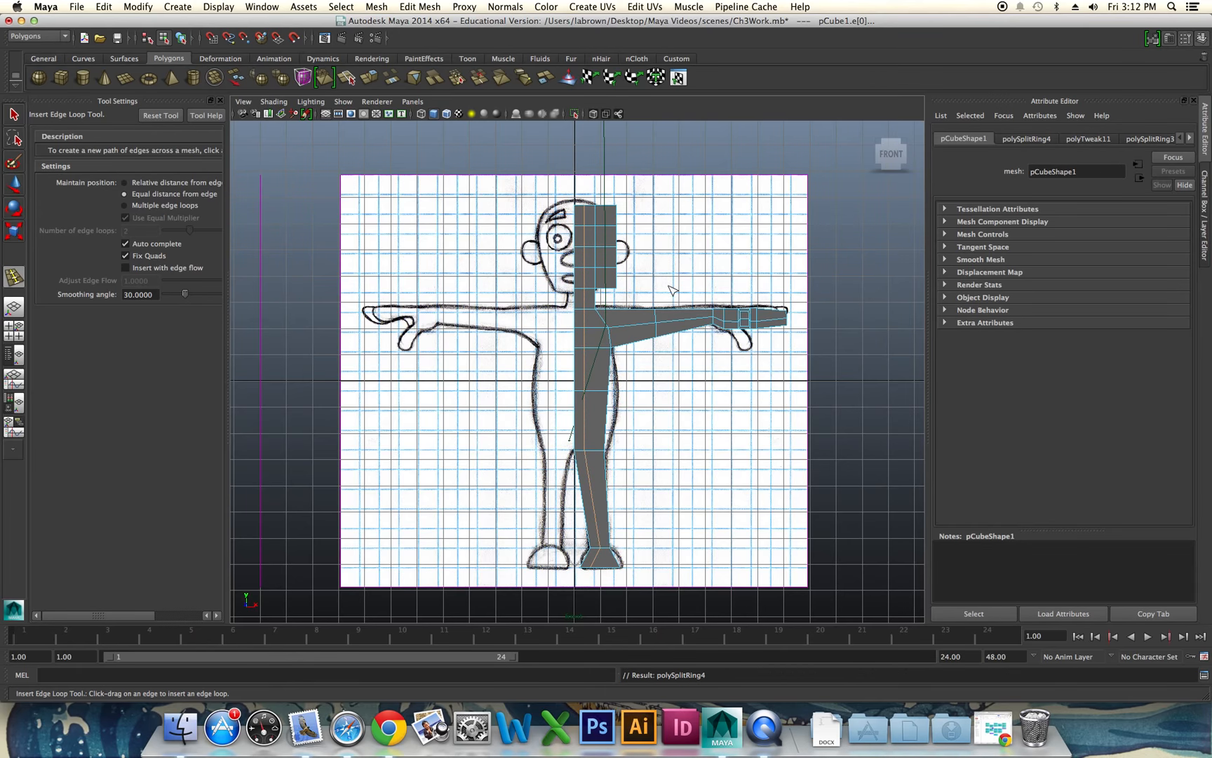
In the perspective view, delete the new vertical loop's edges from the front face of the head, one edge at a time up to the top row.
key("space")
key("space")
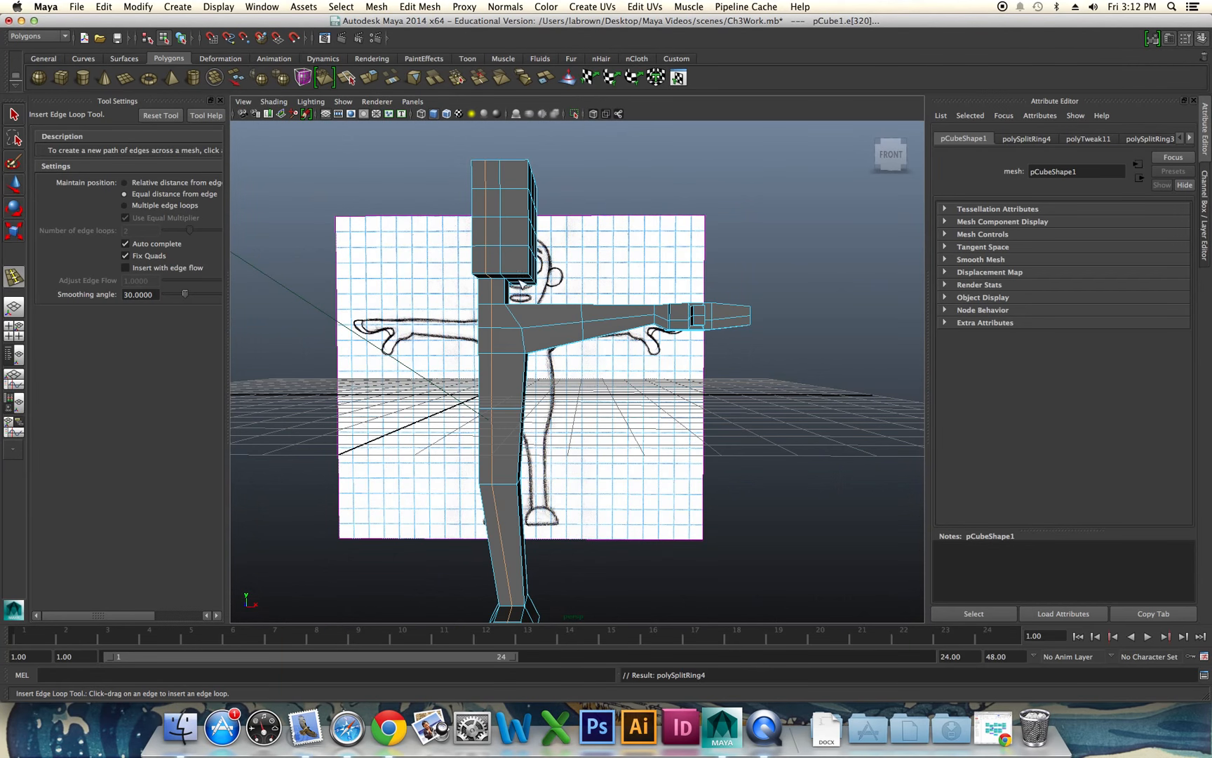
right_click(499, 298)
right_click_drag(498, 322, 496, 280)
left_click(14, 114)
left_click(301, 189)
scroll(506, 235, "up", 10)
scroll(506, 236, "down", 6)
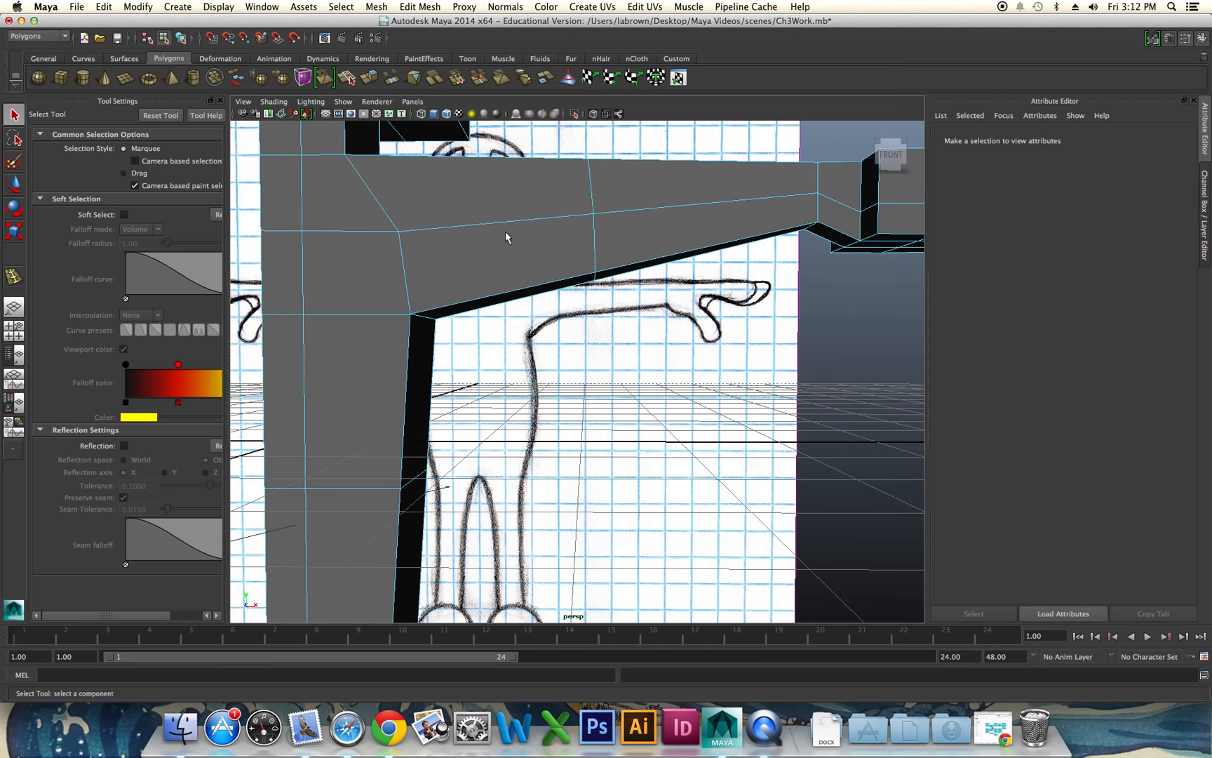
left_click_drag(425, 239, 491, 309, "alt")
left_click(501, 230)
key("Delete")
left_click(483, 294)
left_click(479, 227)
key("Delete")
left_click(474, 170)
key("Delete")
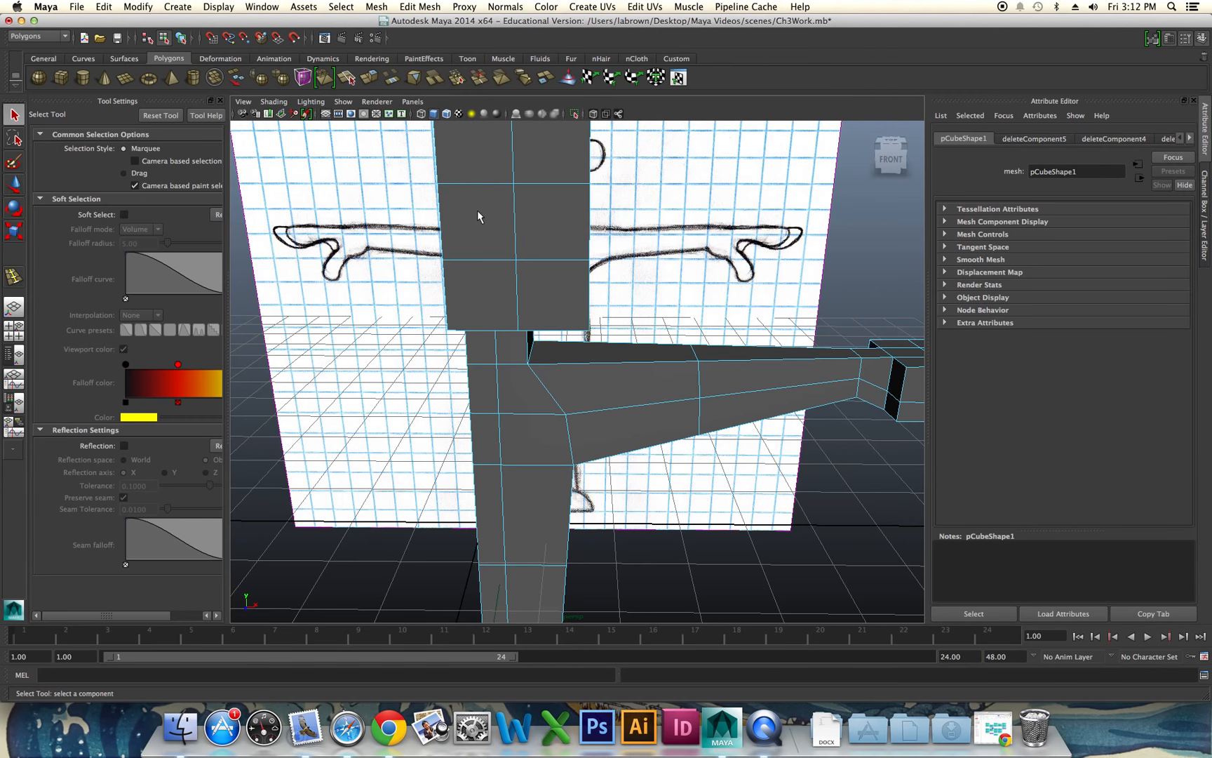
left_click_drag(478, 216, 473, 306, "alt")
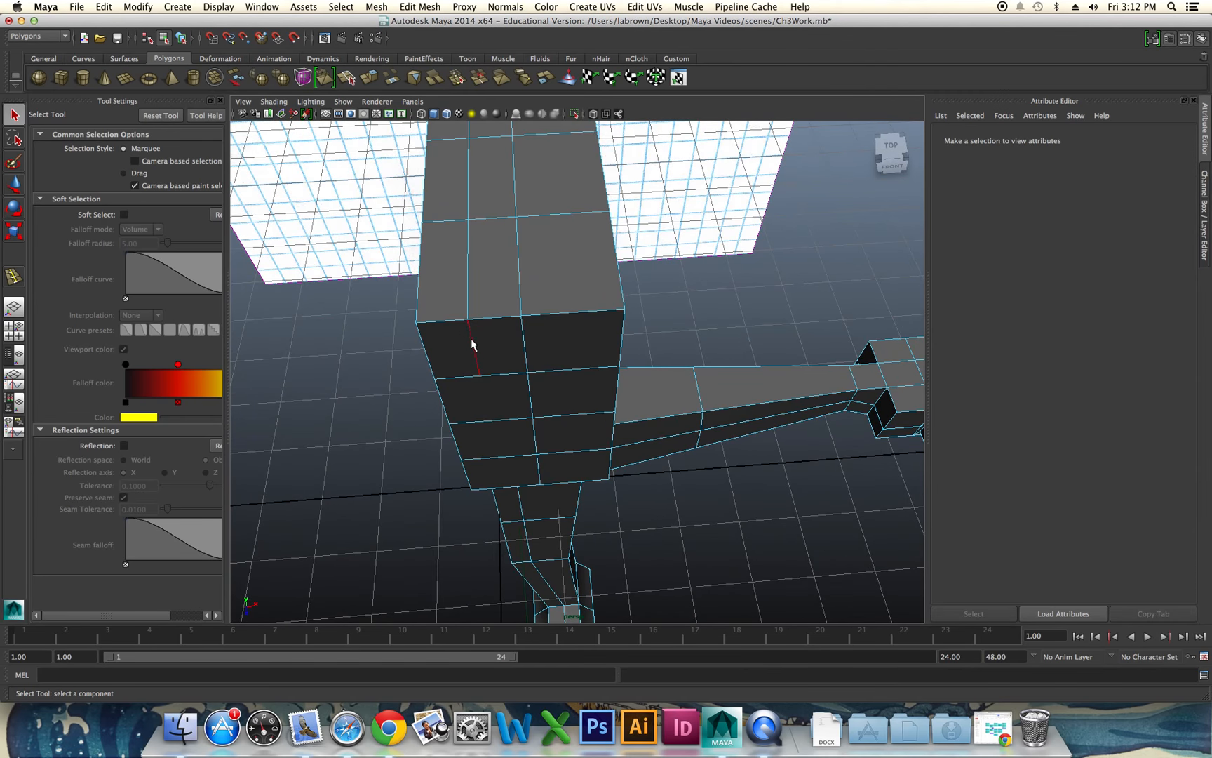
left_click(472, 340)
key("Delete")
Delete the new loop's remaining edges across the top of the head.
left_click(469, 275)
key("Delete")
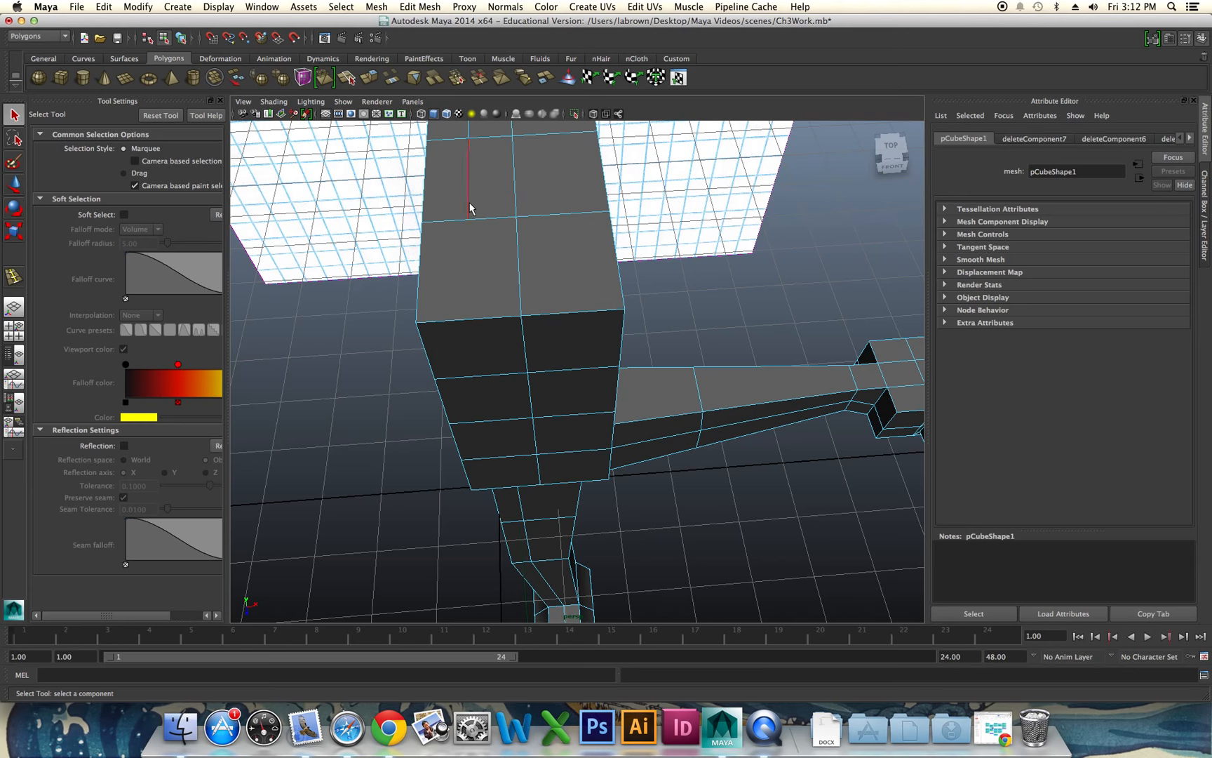
left_click(470, 208)
key("Delete")
left_click_drag(468, 230, 480, 262, "alt")
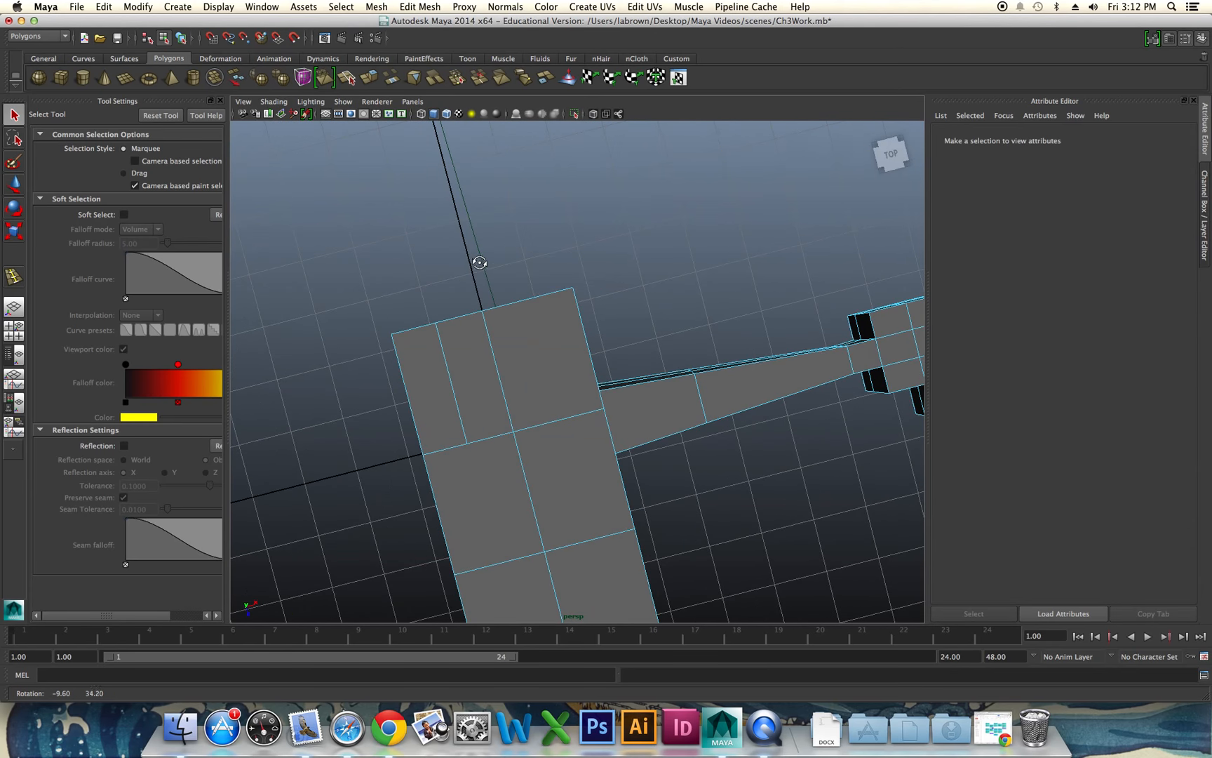
left_click(449, 375)
key("Delete")
Delete the new loop's edges down the back face of the head.
left_click_drag(461, 376, 481, 467, "alt")
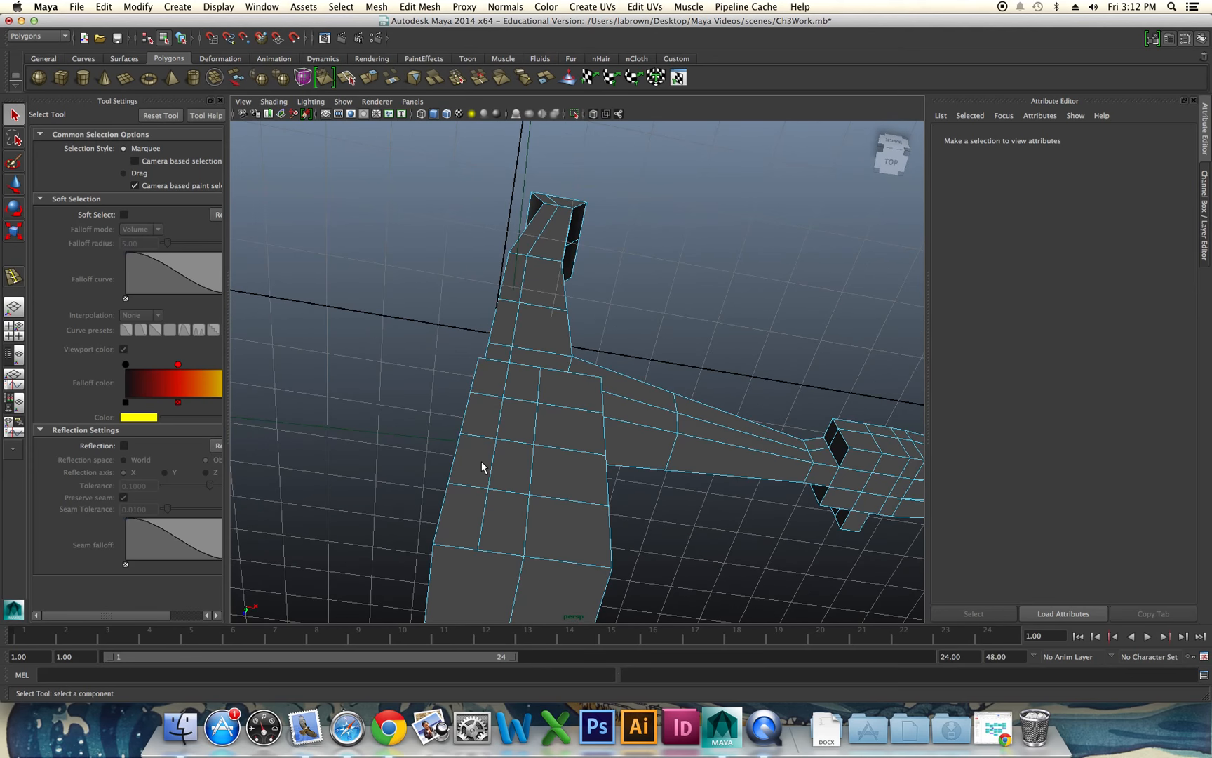
left_click(485, 503)
key("Delete")
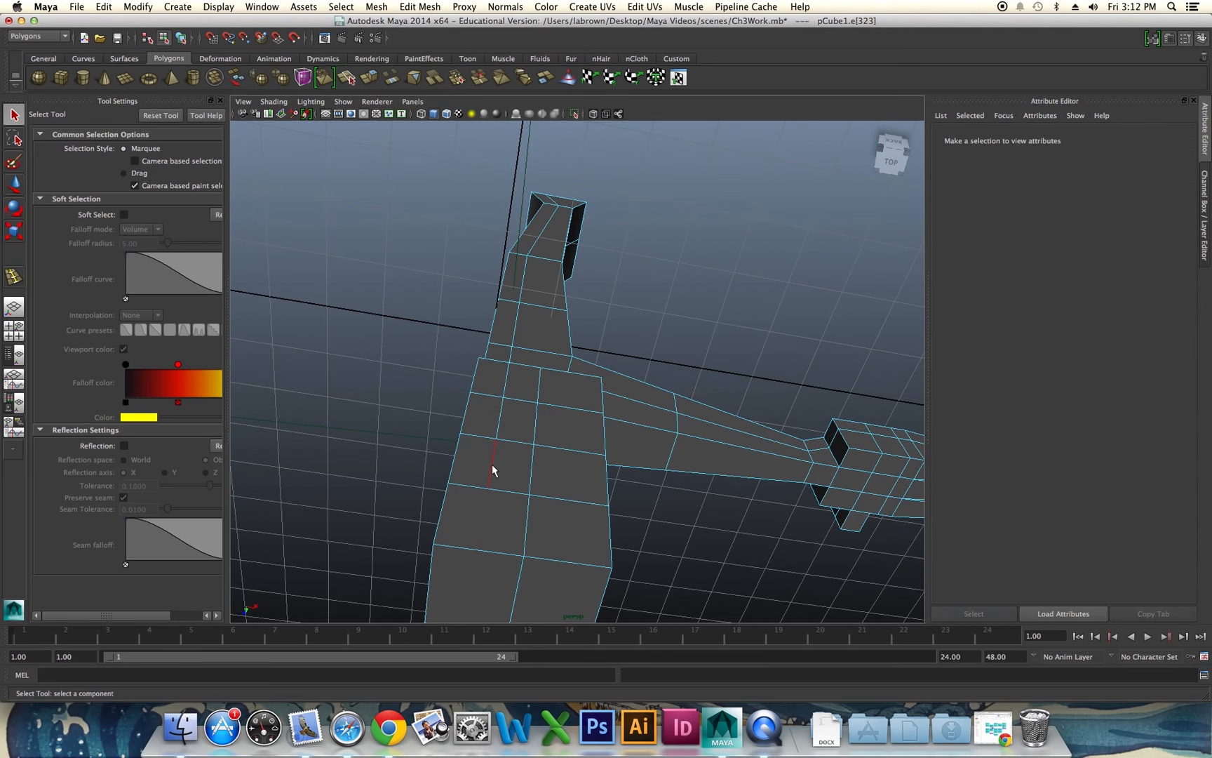
key("Delete")
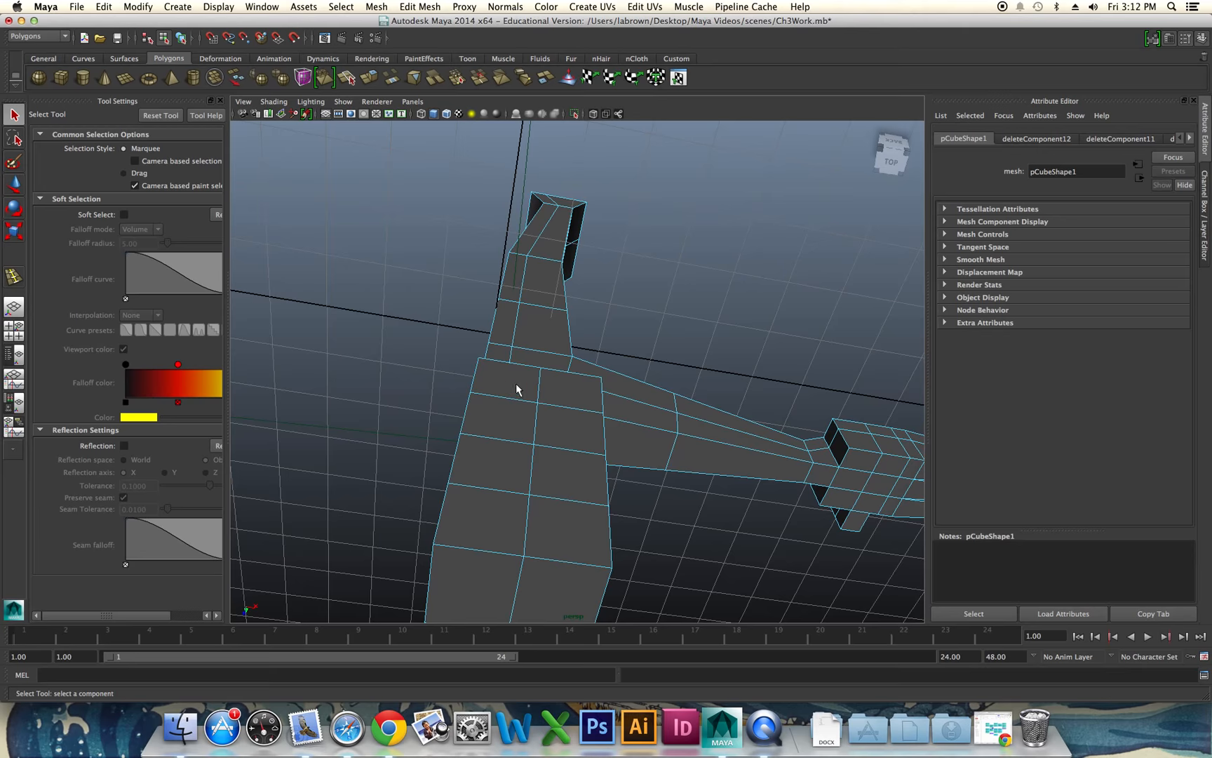
Delete the new loop's edge on the underside of the head behind the neck.
left_click_drag(517, 390, 514, 449, "alt")
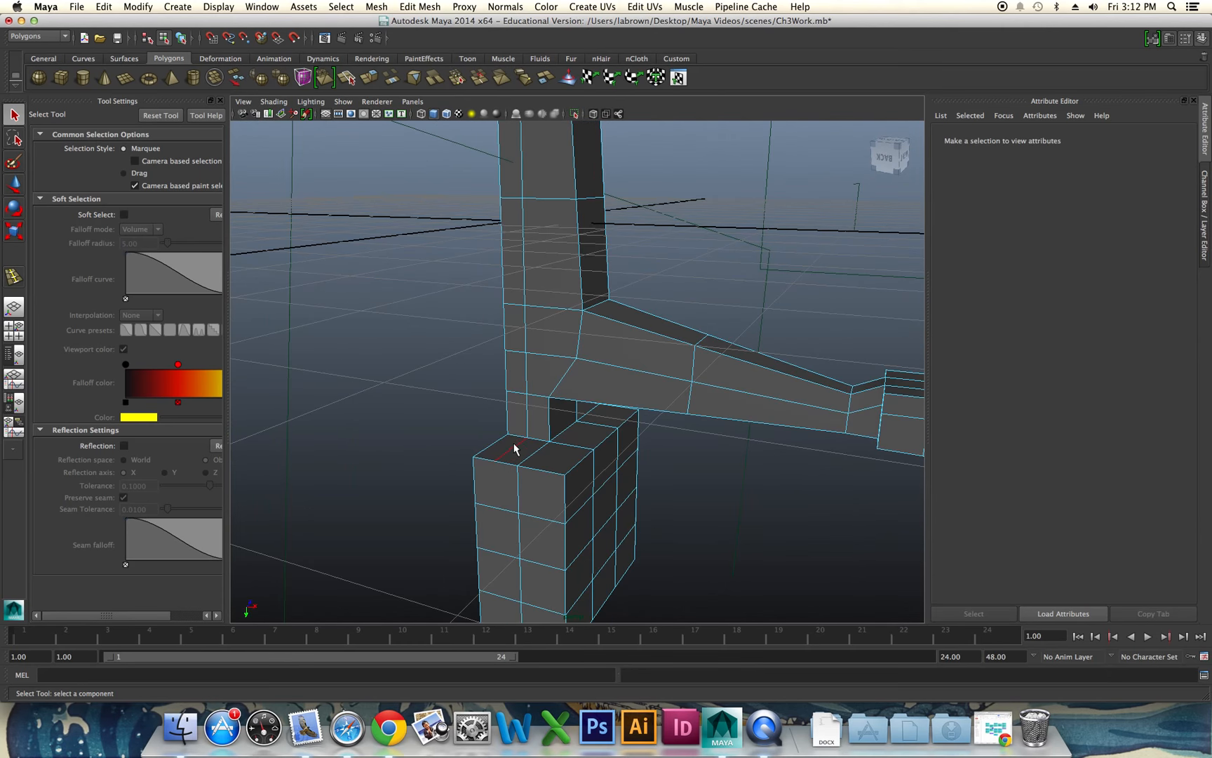
left_click(514, 451)
key("Delete")
mouse_move(503, 495)
left_mouse_down("alt")
mouse_move(530, 265)
mouse_move(517, 432)
left_mouse_up("alt")
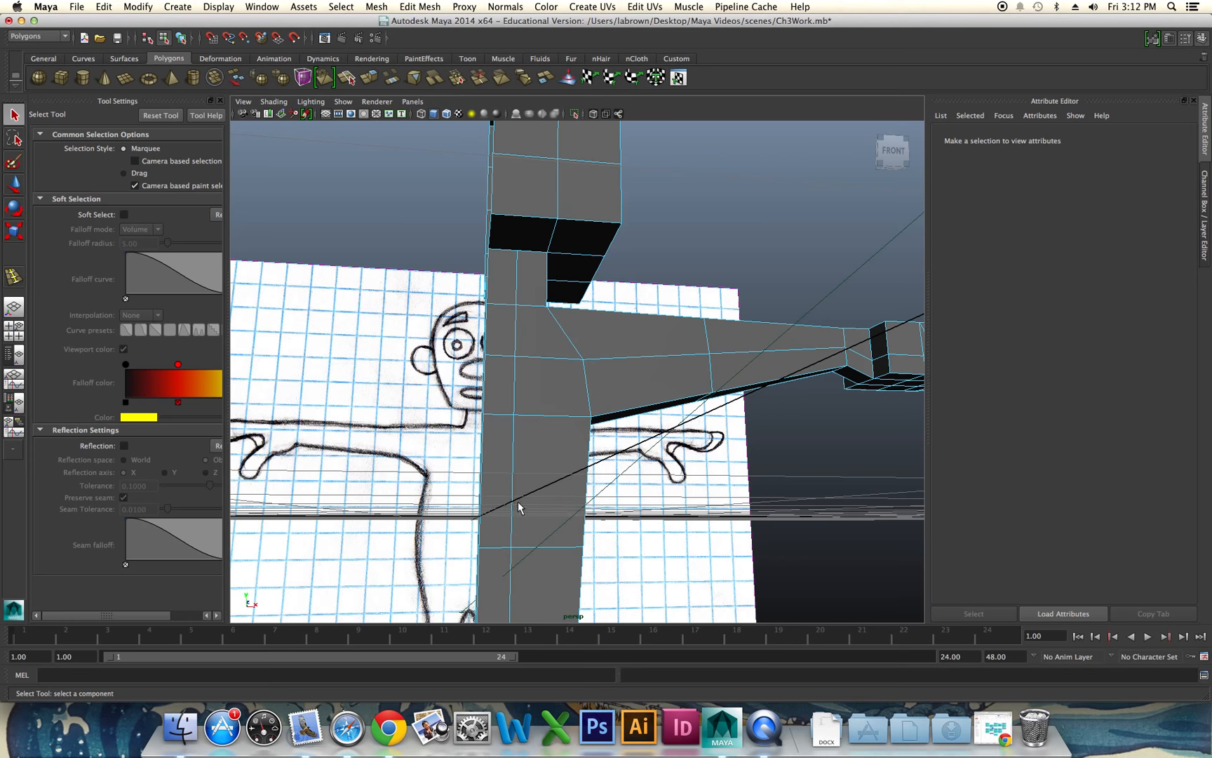
Try to split the head's underside face in front of the neck from its outer front corner with the Split Polygon Tool.
left_click_drag(519, 507, 495, 457, "alt")
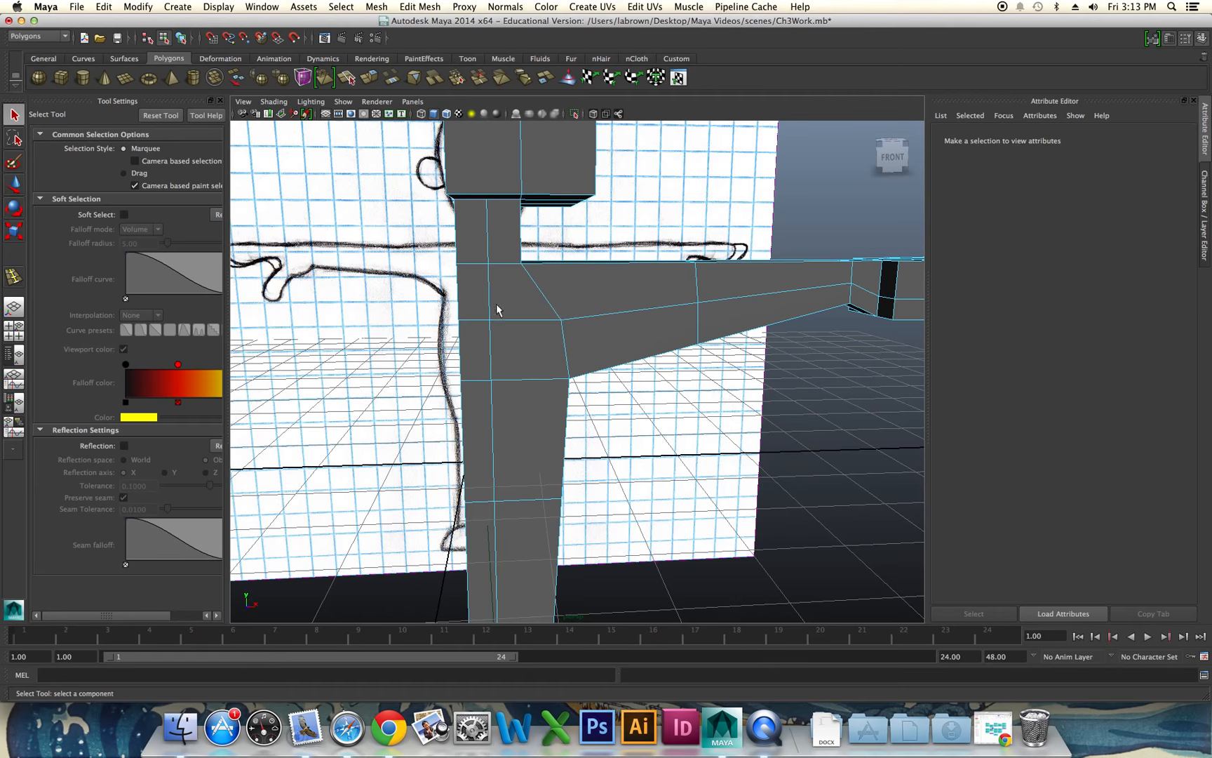
left_click_drag(484, 330, 522, 223, "alt")
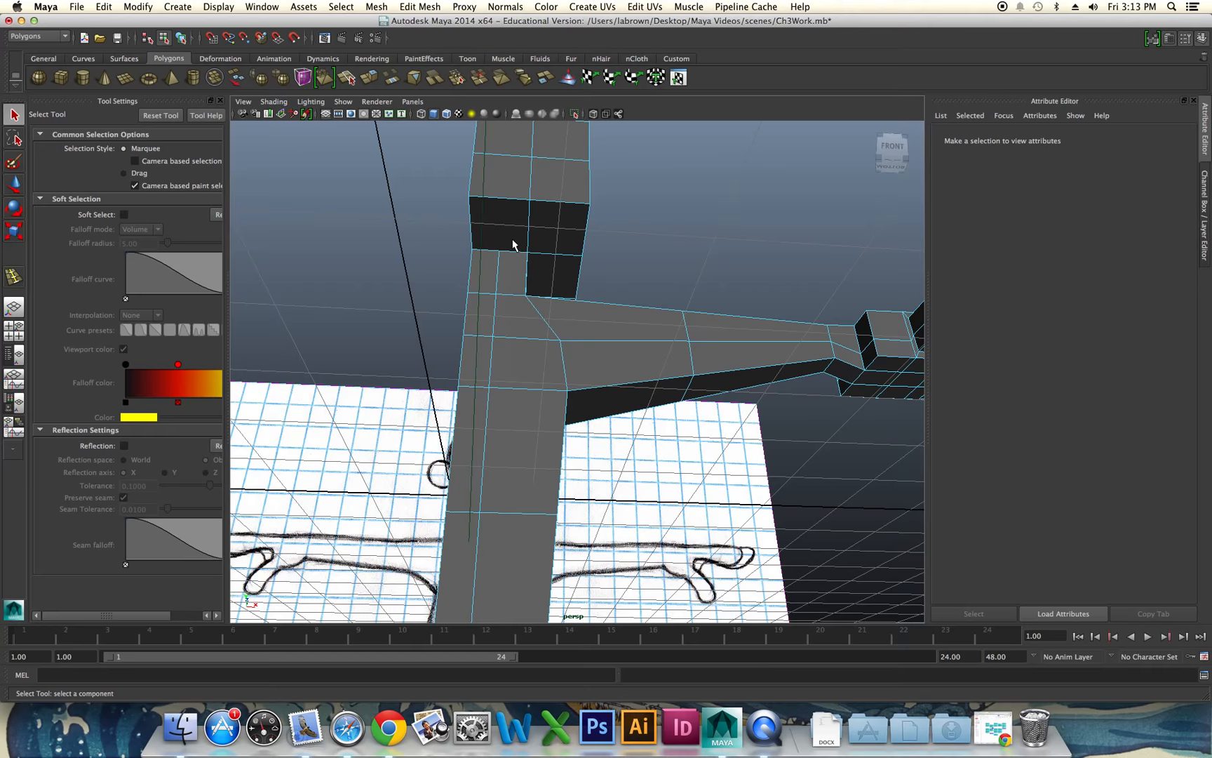
left_click(484, 239)
right_click_drag(478, 237, 517, 240, "shift")
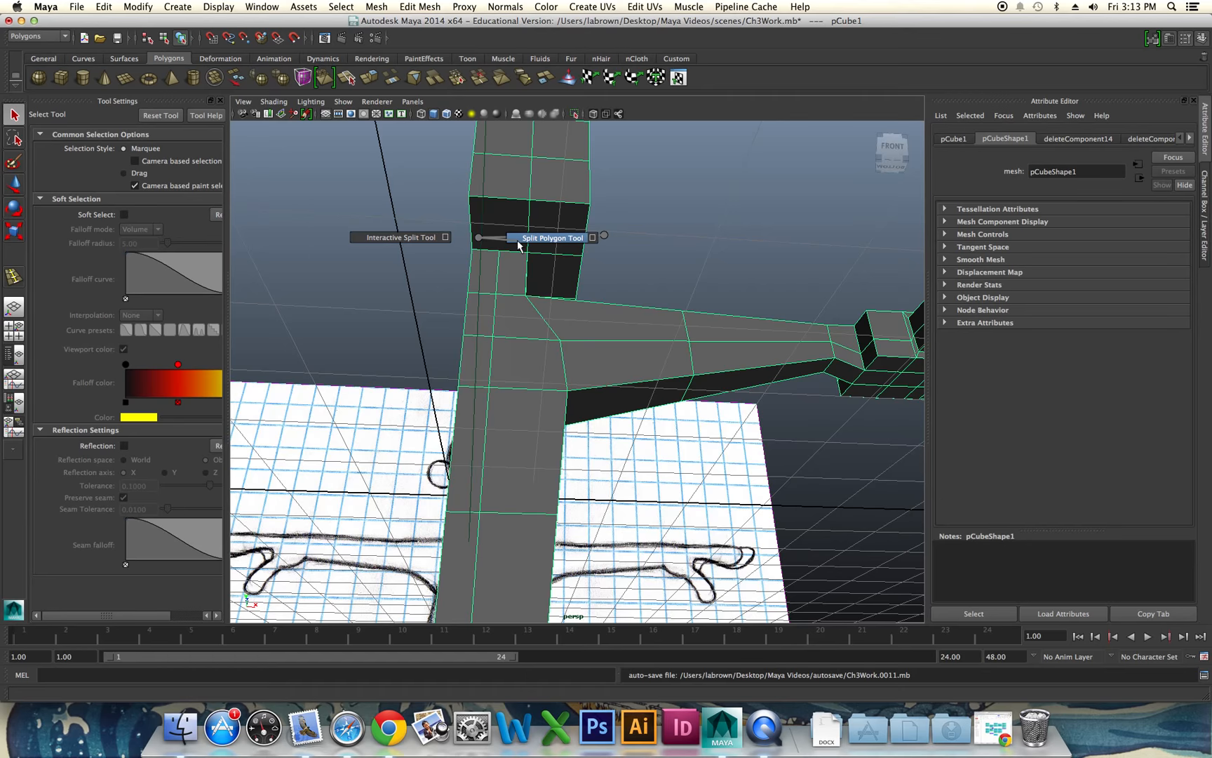
mouse_move(517, 240)
right_mouse_down("shift")
mouse_move(433, 238)
mouse_move(524, 242)
right_mouse_up("shift")
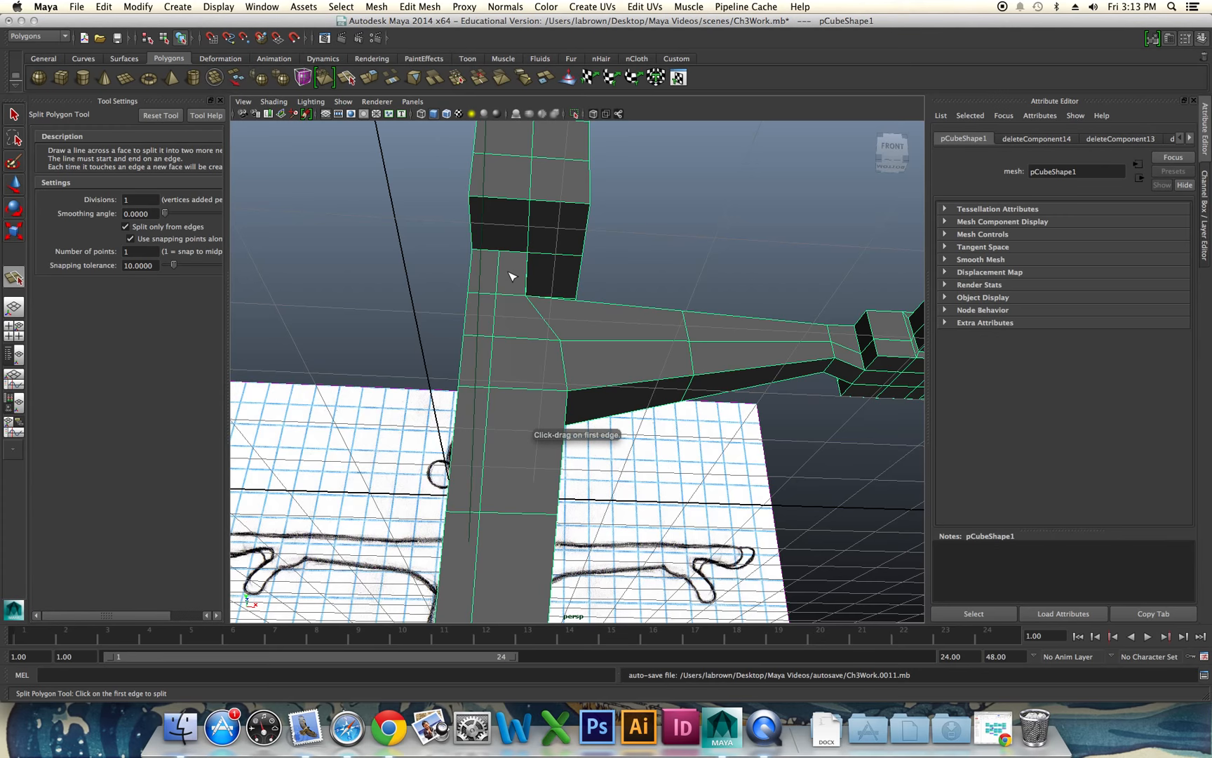
left_click_drag(510, 277, 538, 198, "alt")
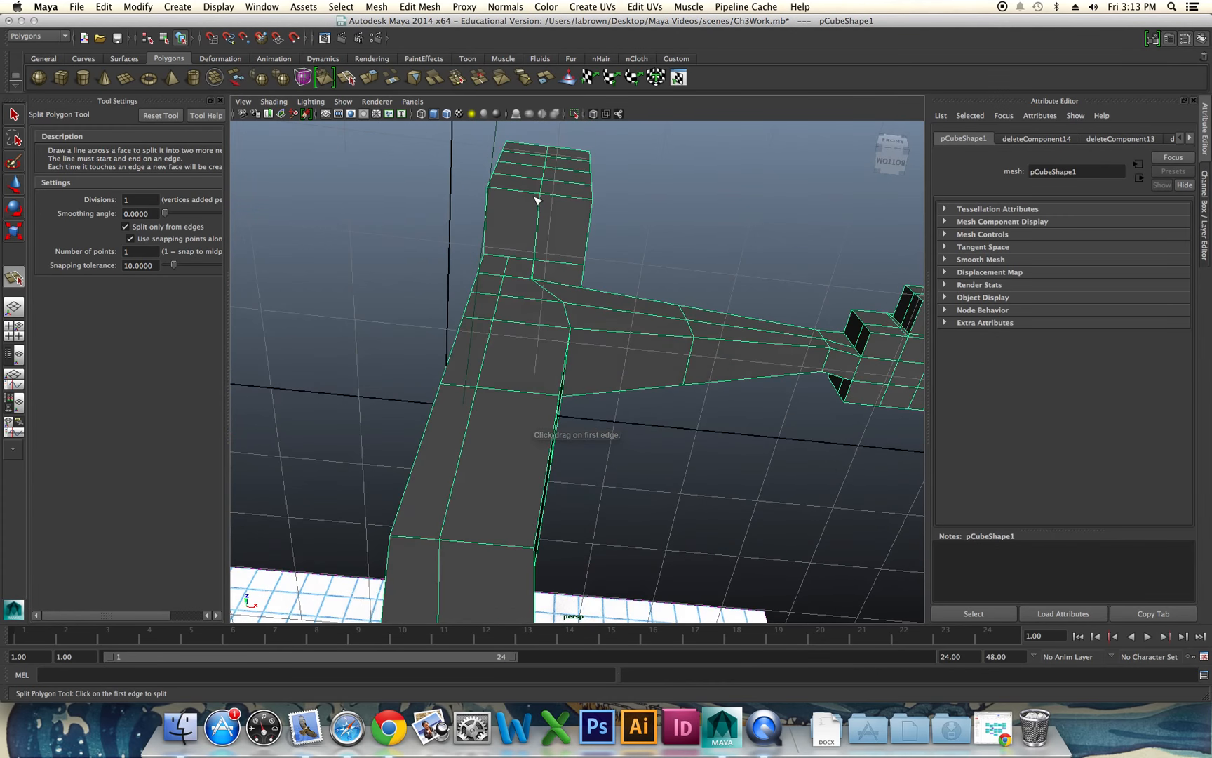
left_click(542, 198)
left_click(511, 216)
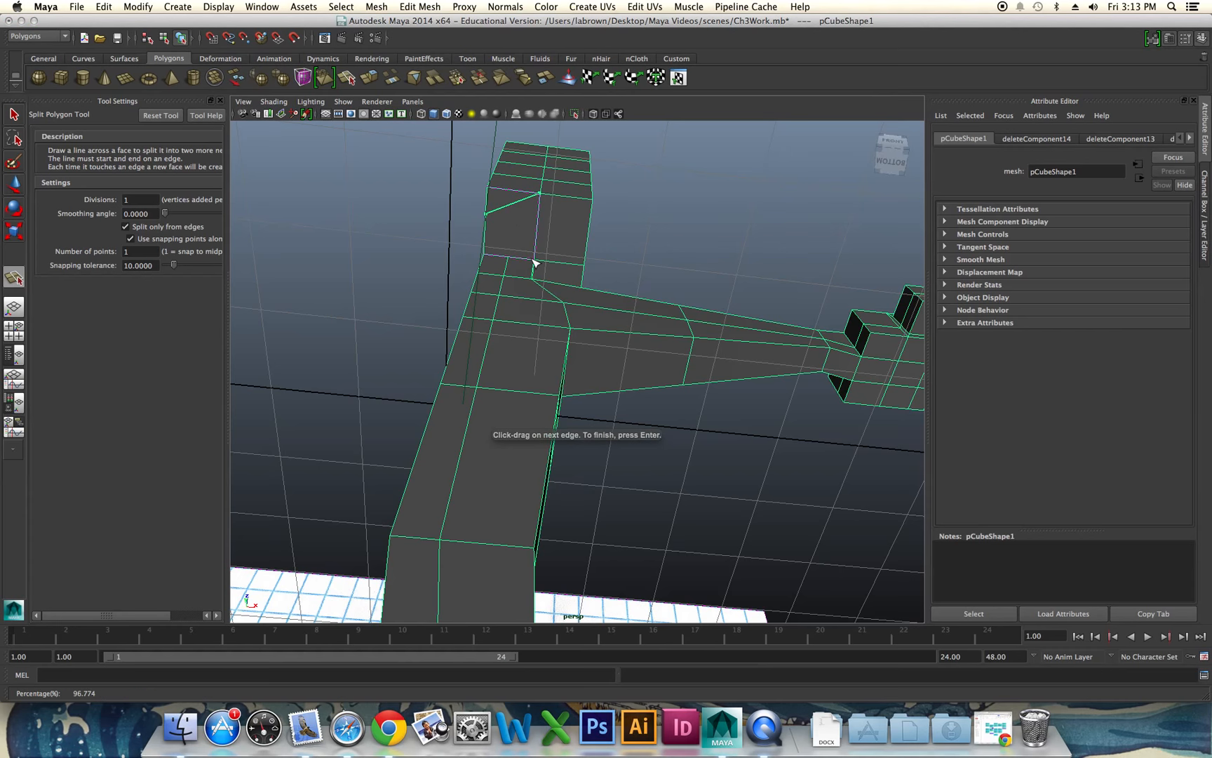
key("z")
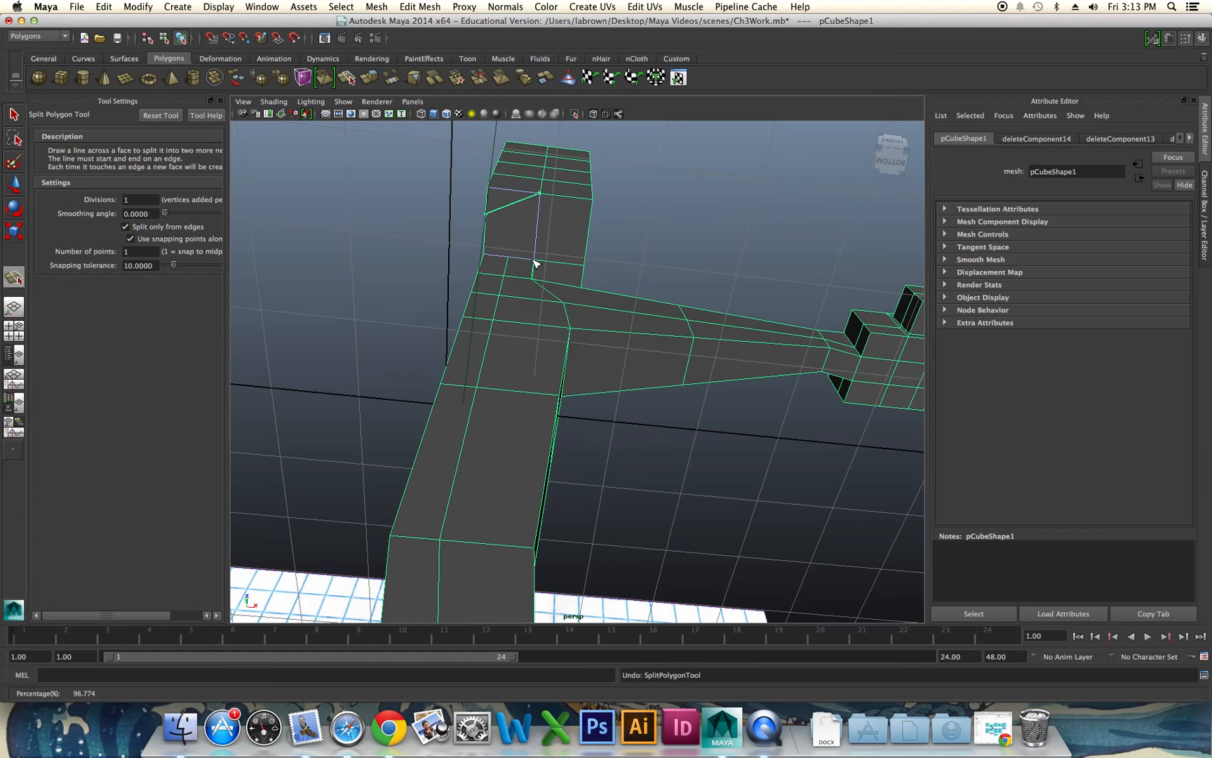
key("z")
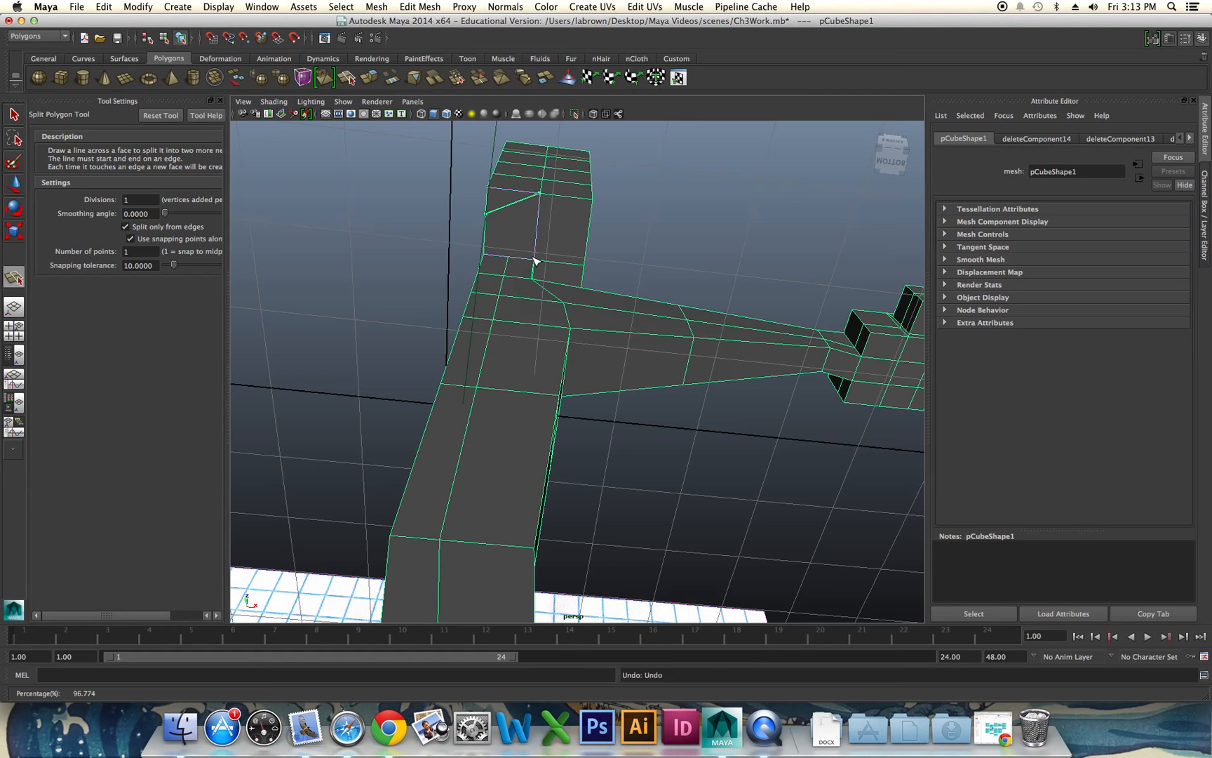